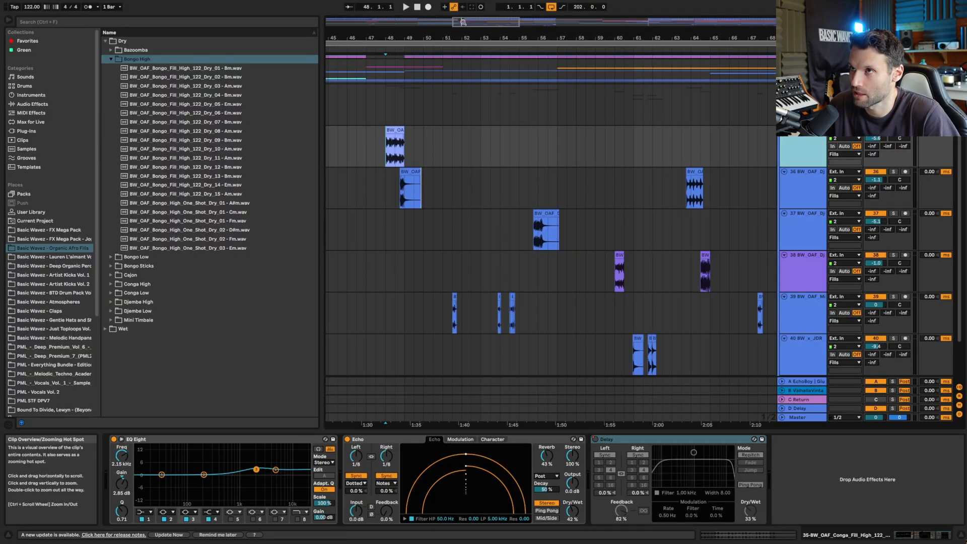
Zoom in on the percussion fill clips around bar 48 and look through the sample pack's Dry and Wet folders.
drag(469, 21, 468, 46)
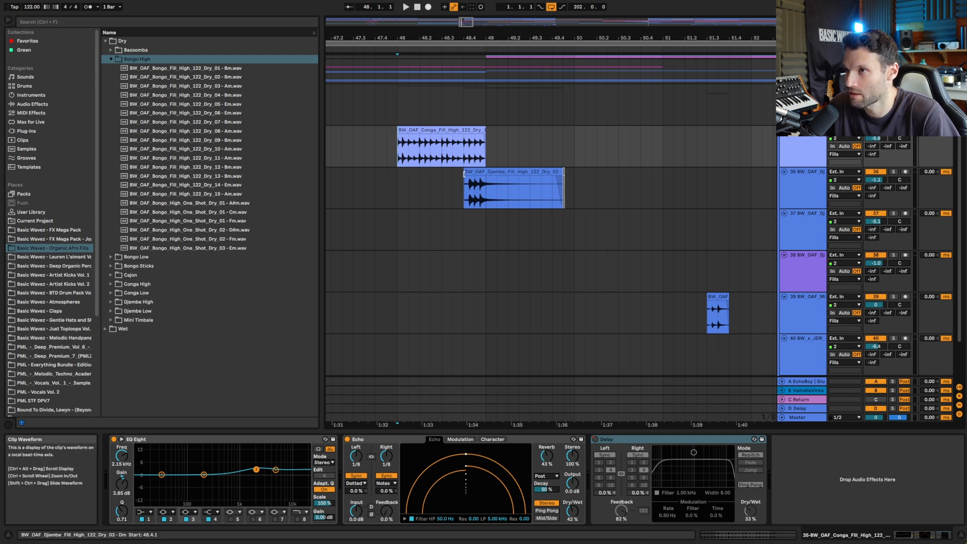
click(105, 40)
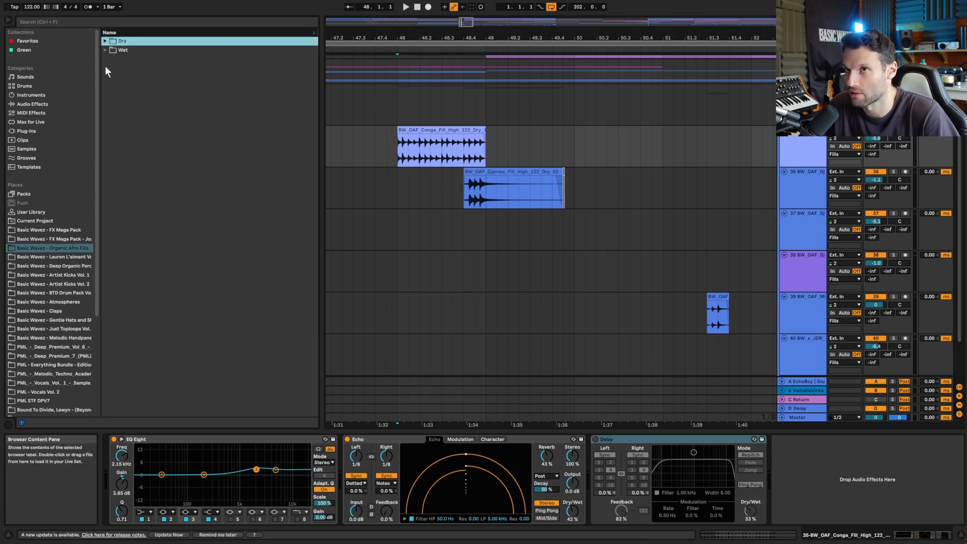
click(105, 50)
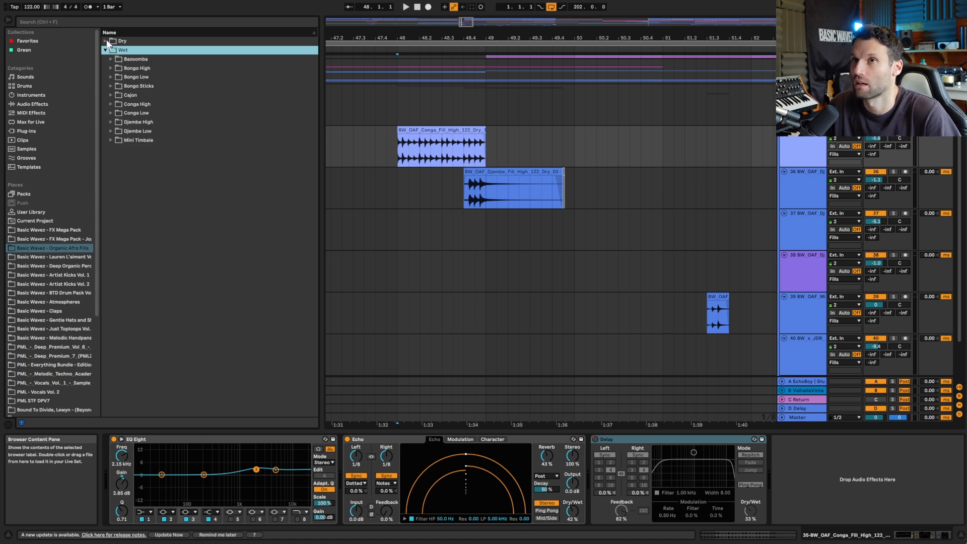
click(105, 40)
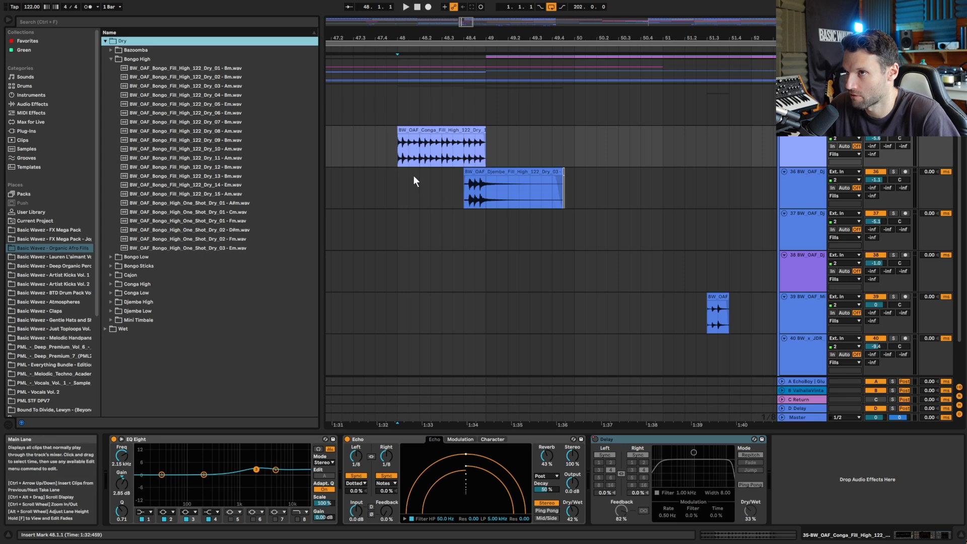
Bypass the Echo on the conga fill track at bar 48 and open the conga clip's settings.
click(396, 144)
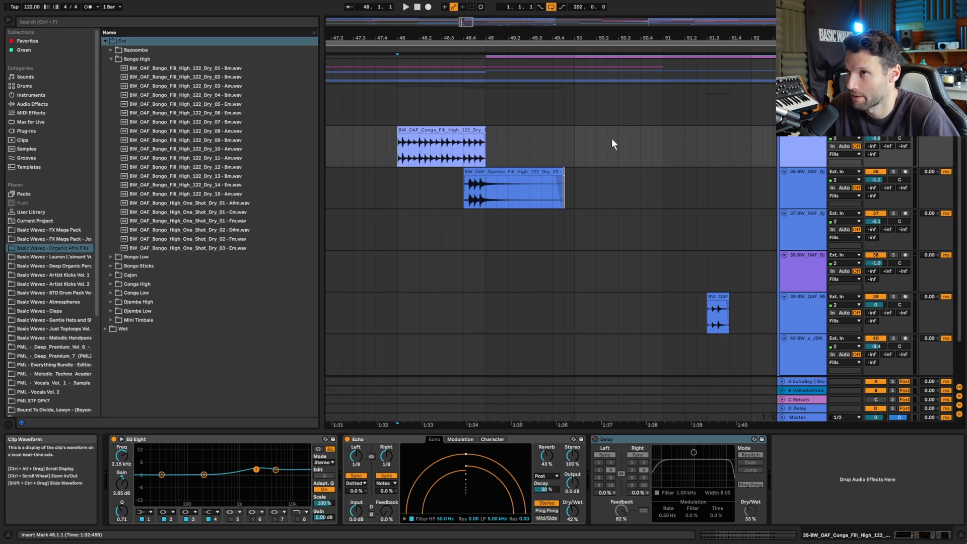
double_click(802, 140)
double_click(474, 130)
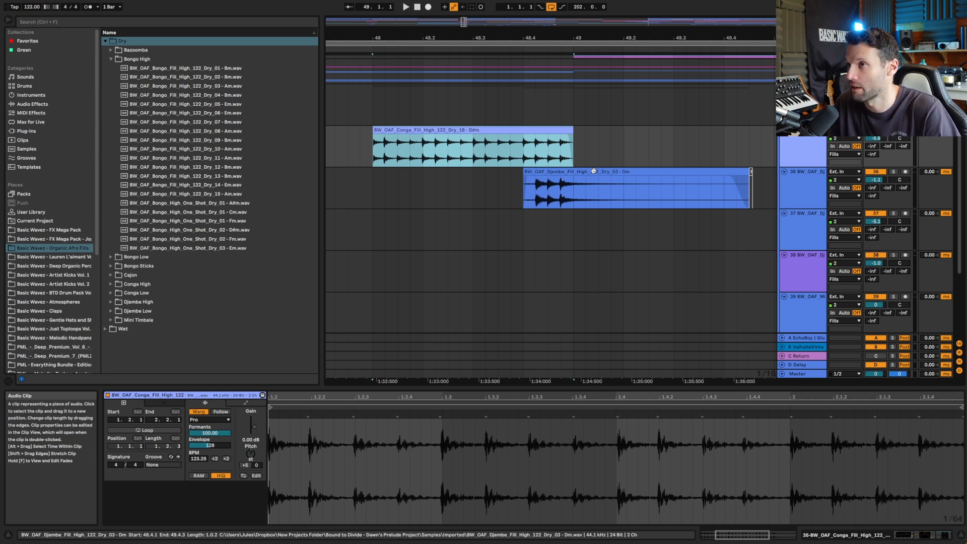
click(793, 145)
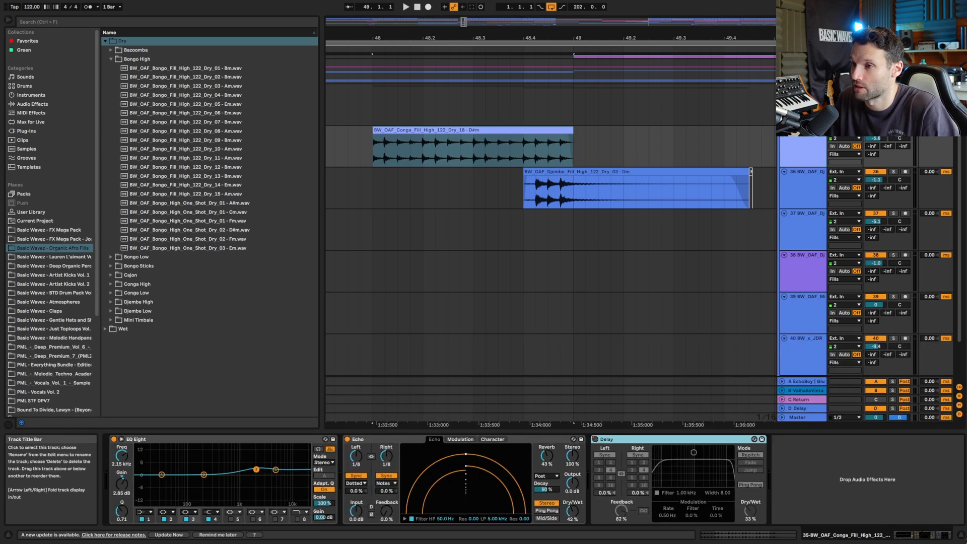
click(346, 439)
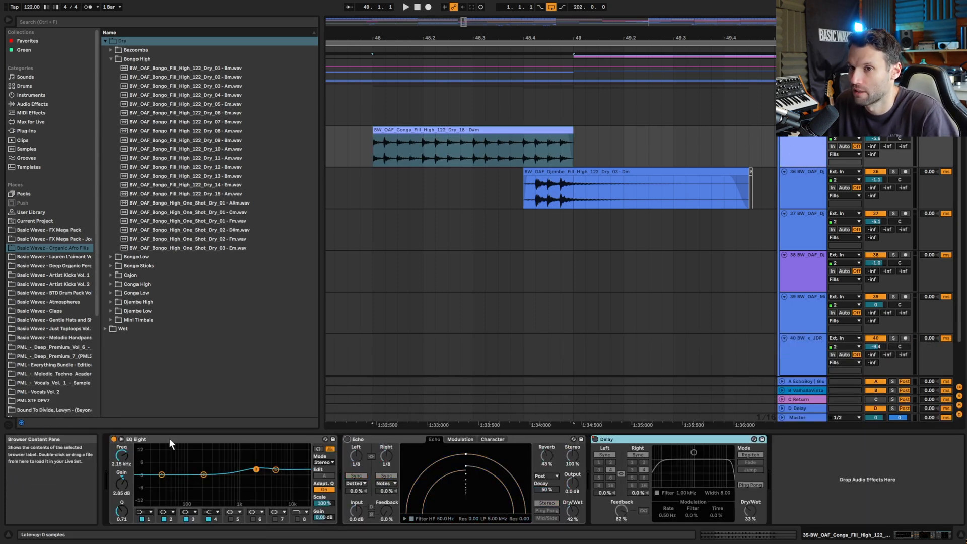
click(450, 131)
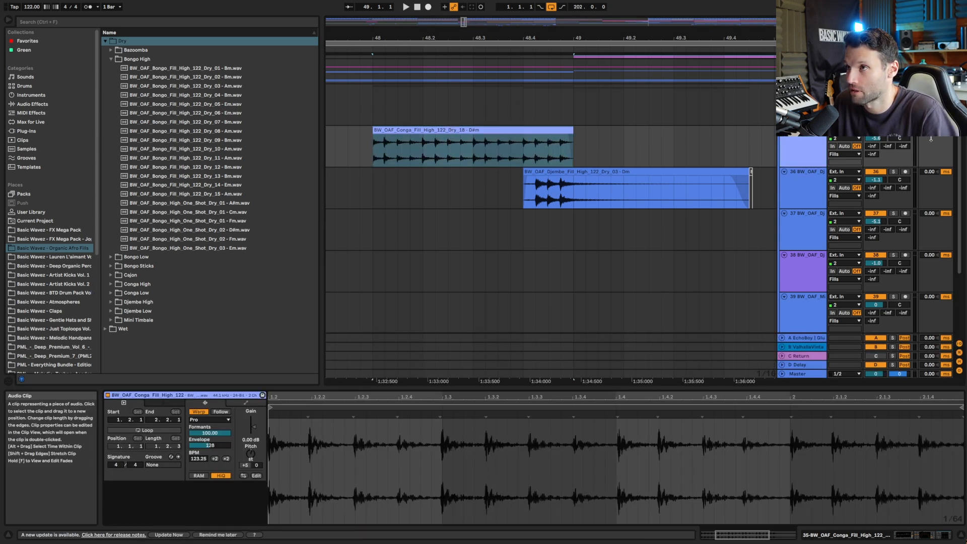
Solo the conga fill track, reset the clip's pitch to 0 st and play it back.
click(893, 130)
key(space)
double_click(250, 454)
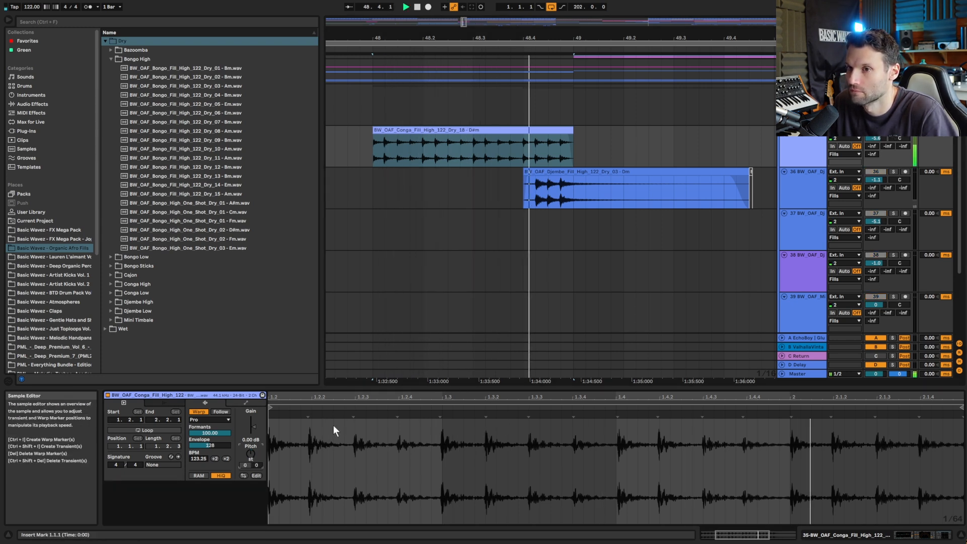
key(space)
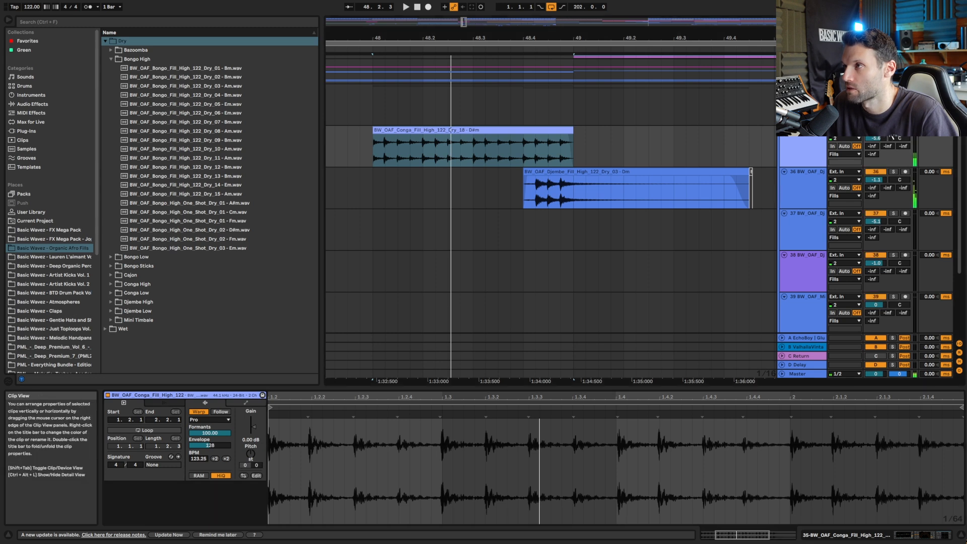
click(376, 158)
key(space)
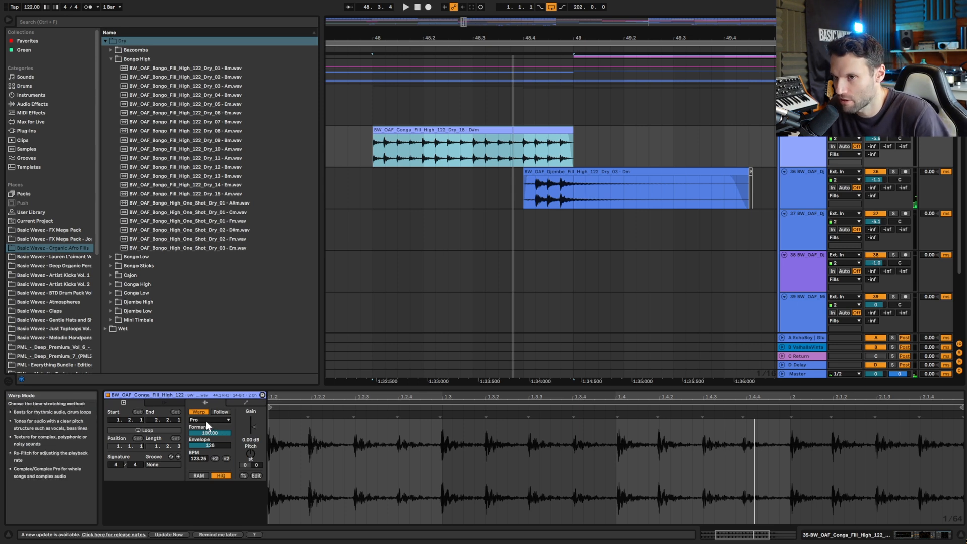
Raise the conga fill clip's pitch in steps past +3 st while playing it back, keeping the Pro warp mode.
click(207, 421)
click(208, 421)
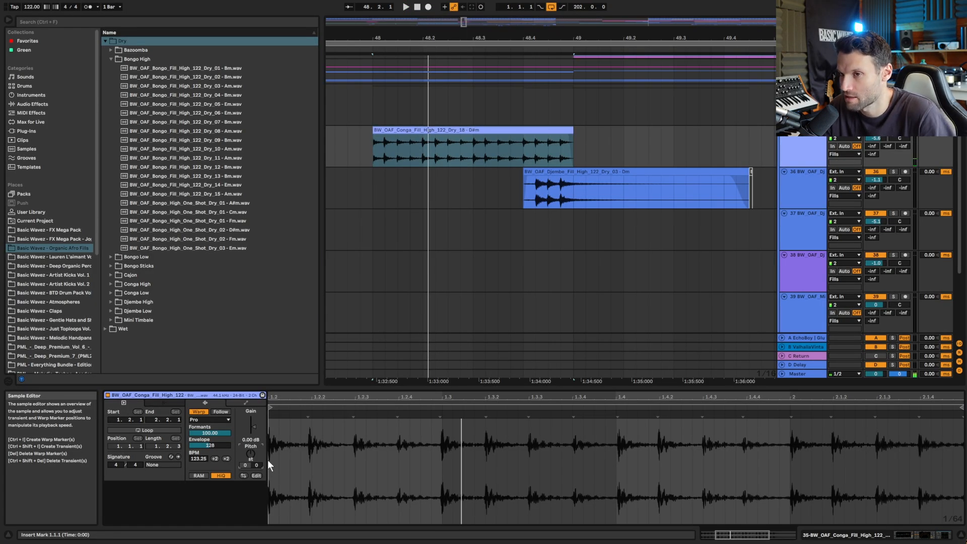
key(space)
key(space)
key(Up)
key(space)
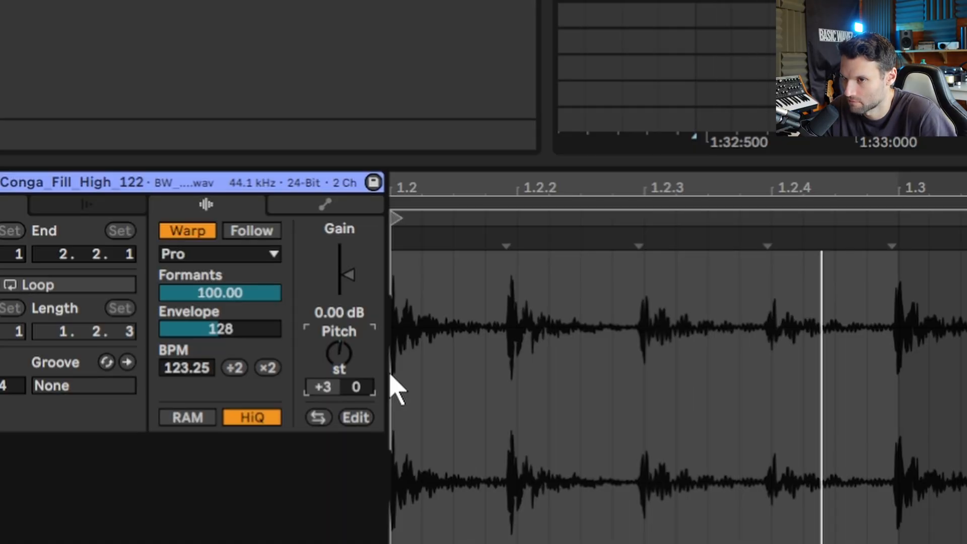
key(Up)
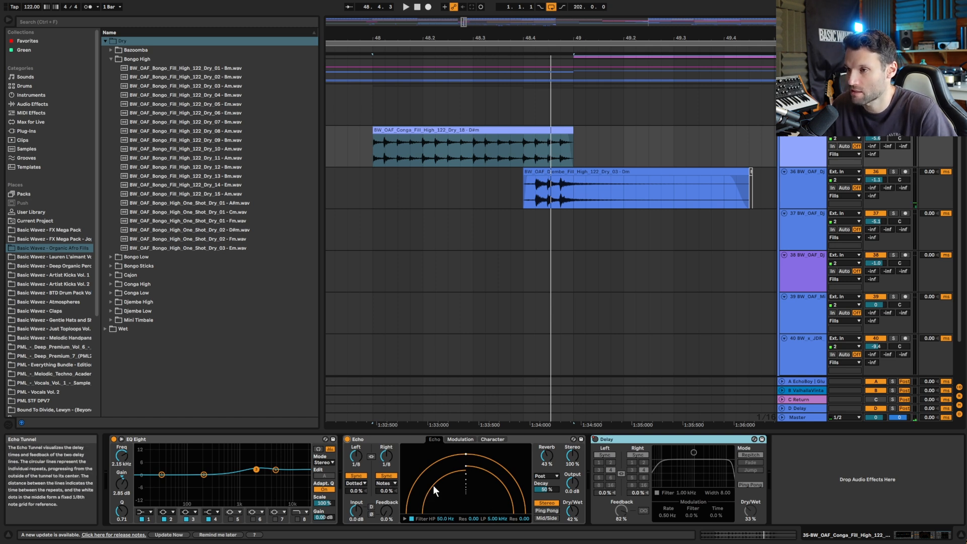
Play the djembe fill at bar 48.4 soloed and bypass the Echo and OTT on its track.
click(375, 147)
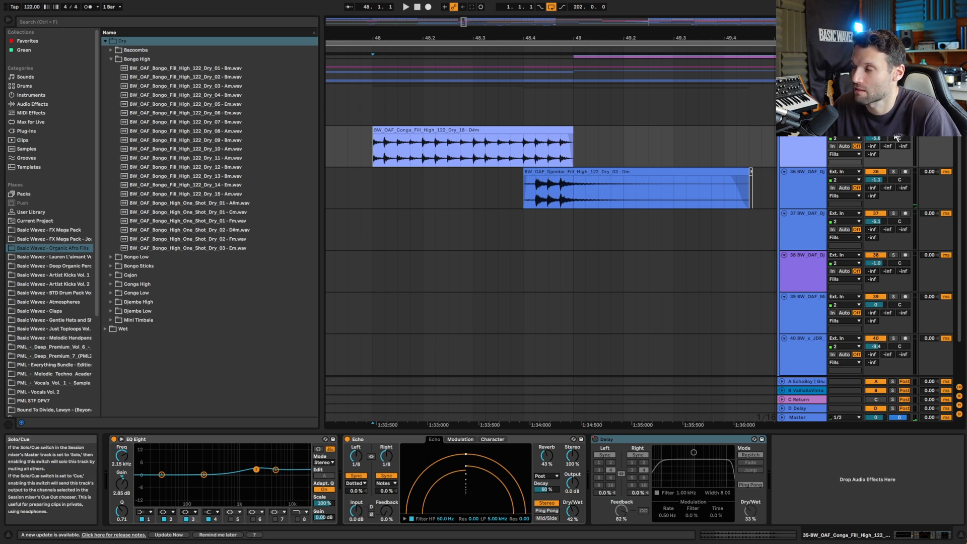
click(511, 190)
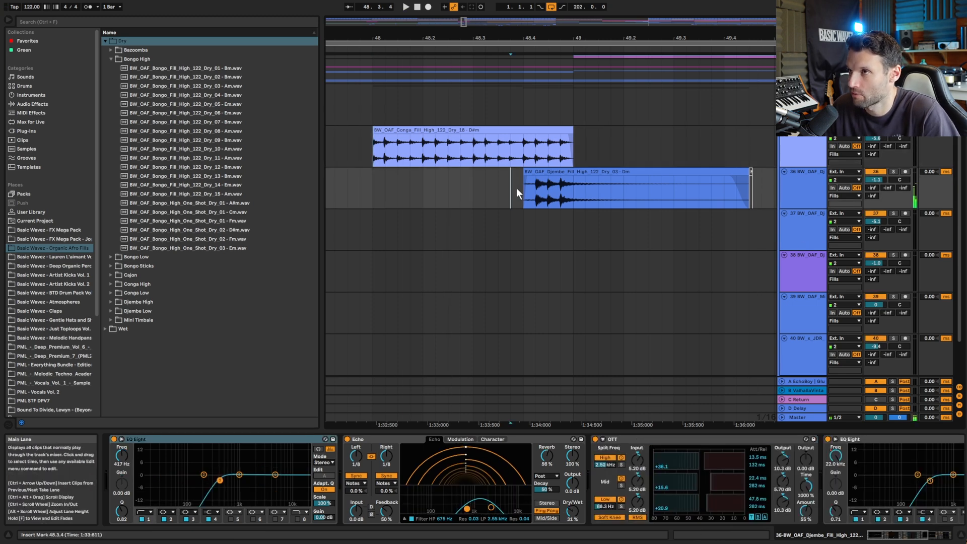
click(528, 186)
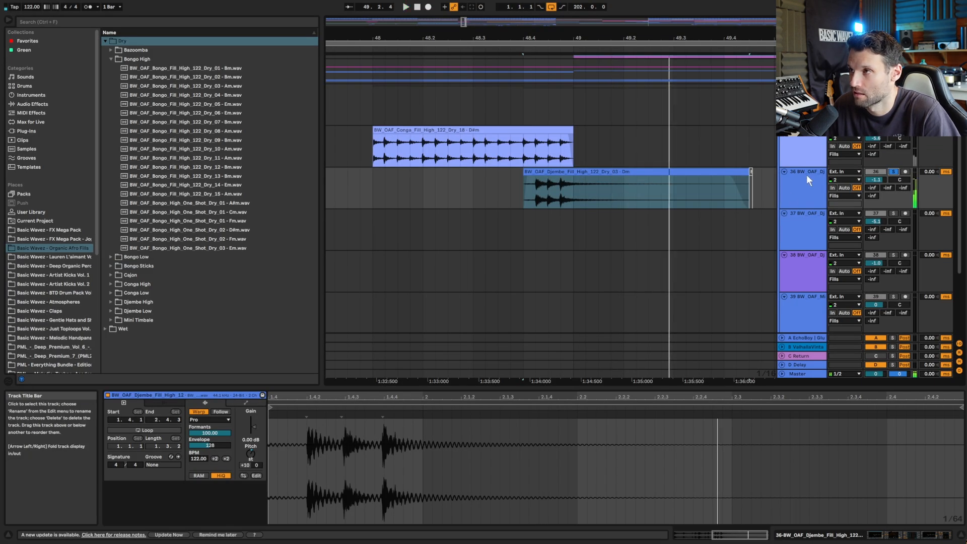
click(805, 179)
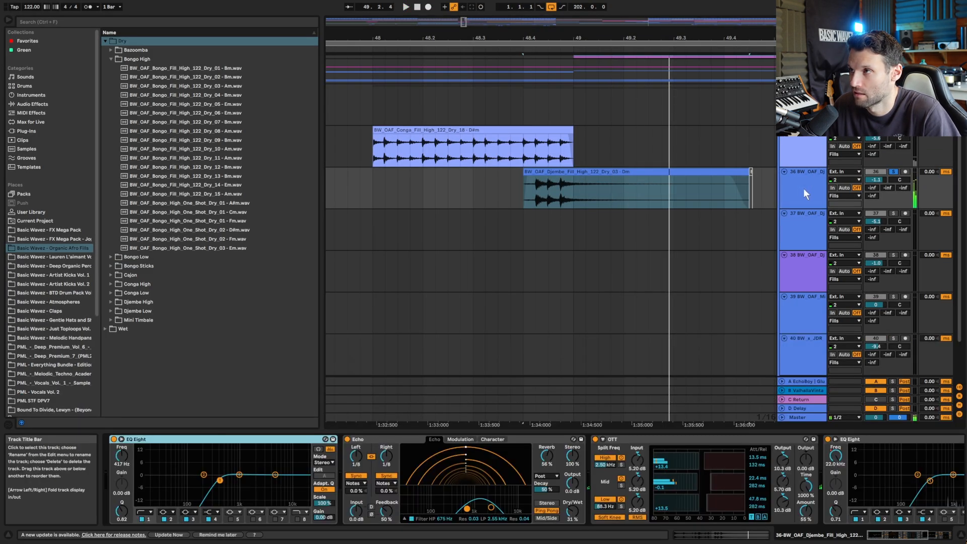
click(371, 438)
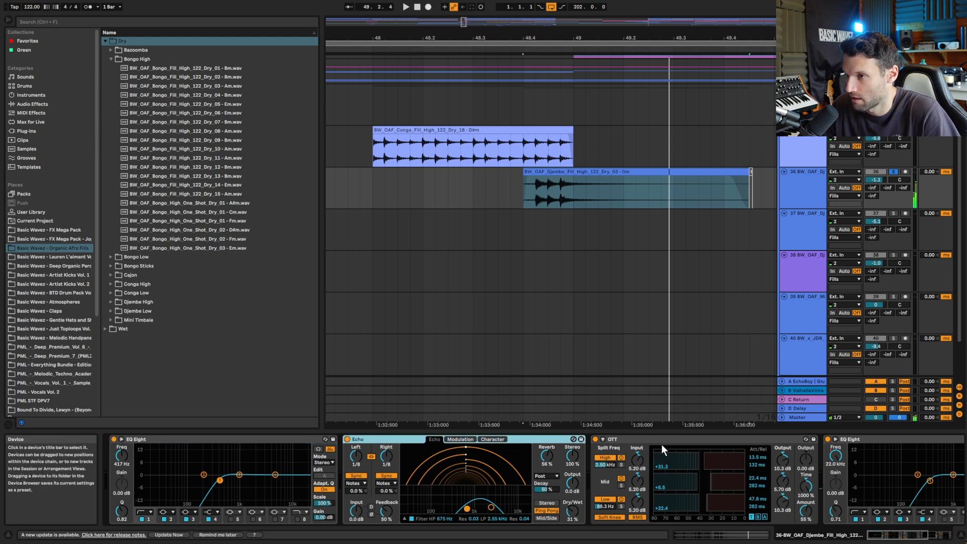
shift+click(733, 440)
click(348, 439)
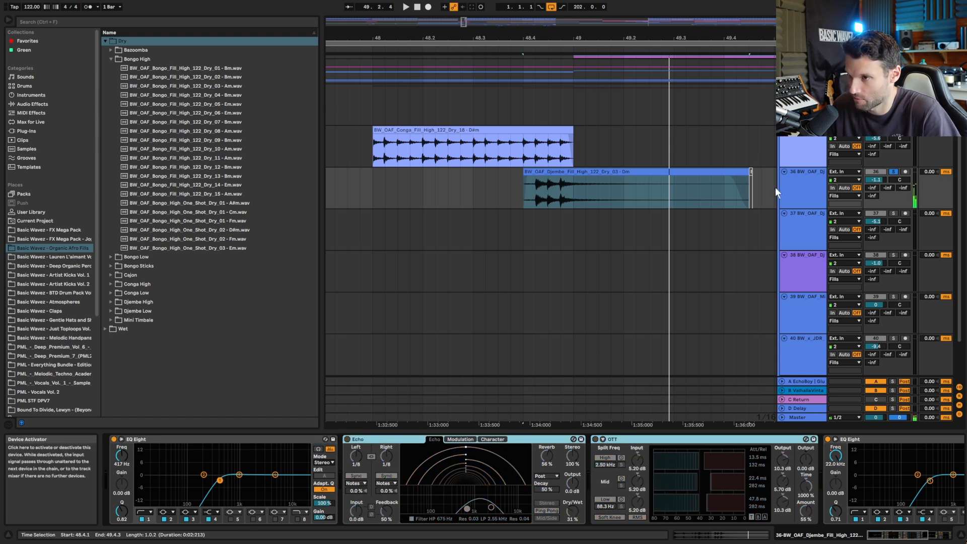
Bypass the Delay at the end of the djembe track's device chain and play the fill from 48.3.4.
click(796, 197)
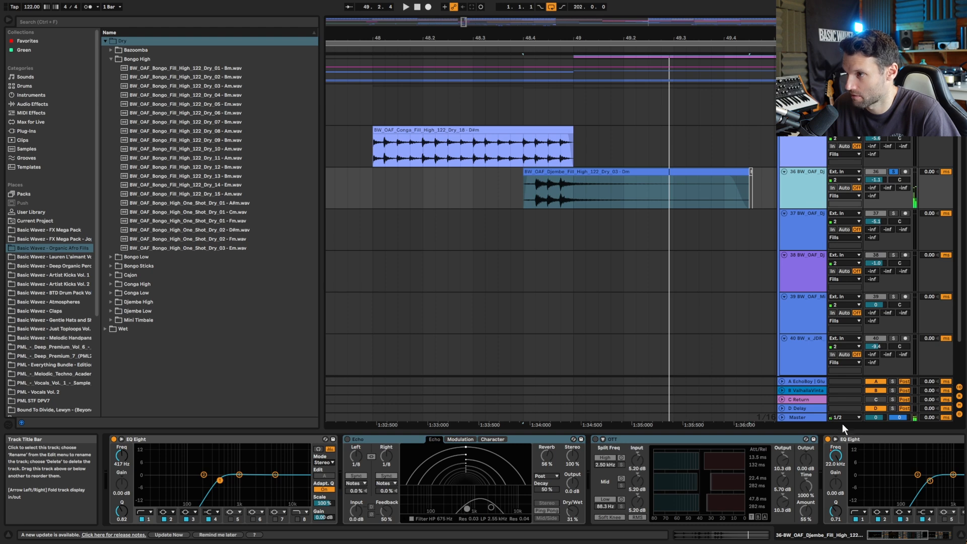
click(884, 534)
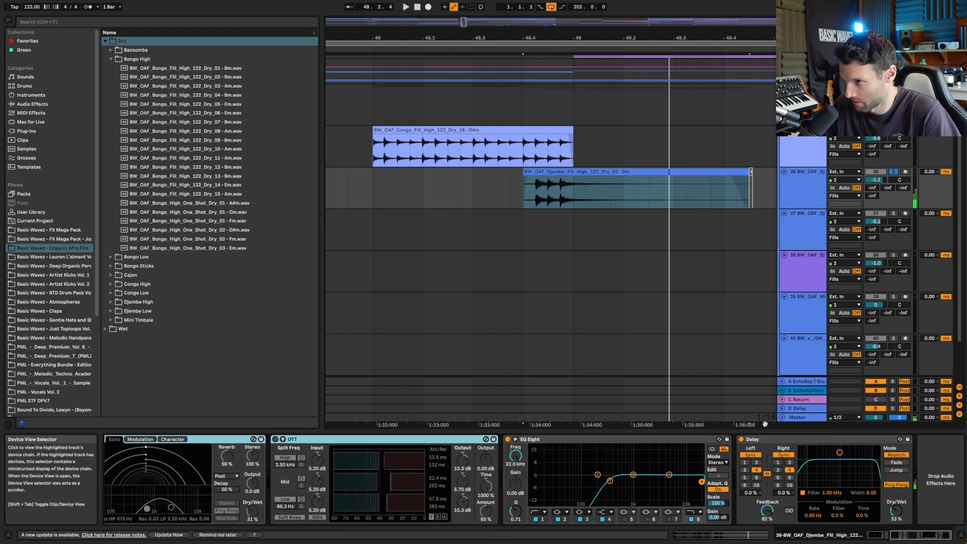
click(511, 191)
key(space)
key(space)
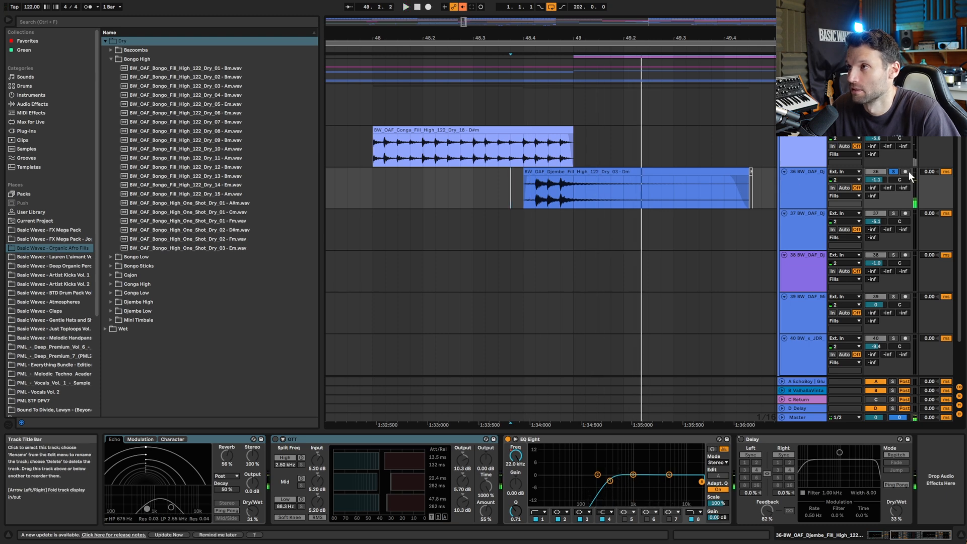
Open the djembe fill clip's settings, turn off the track's solo and play the fill within the mix.
double_click(588, 177)
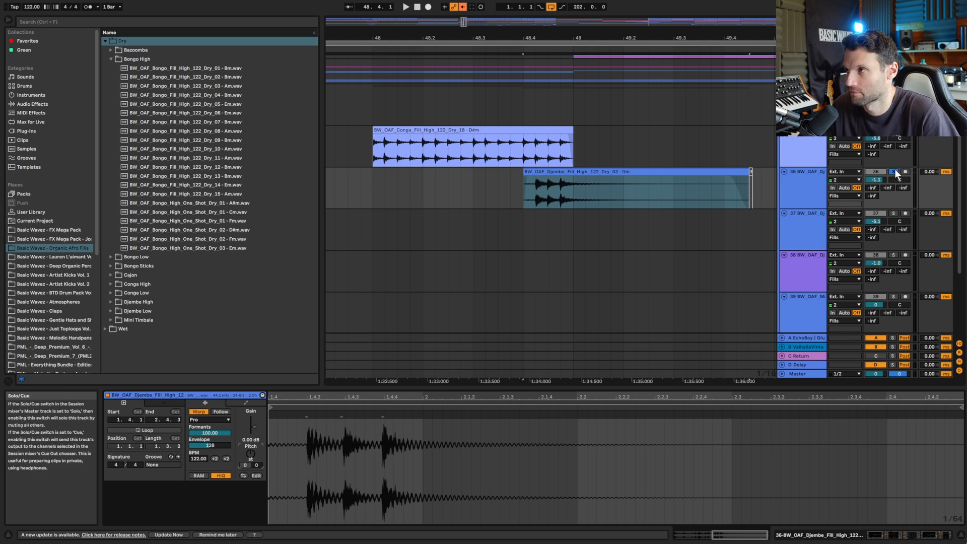
key(space)
key(space)
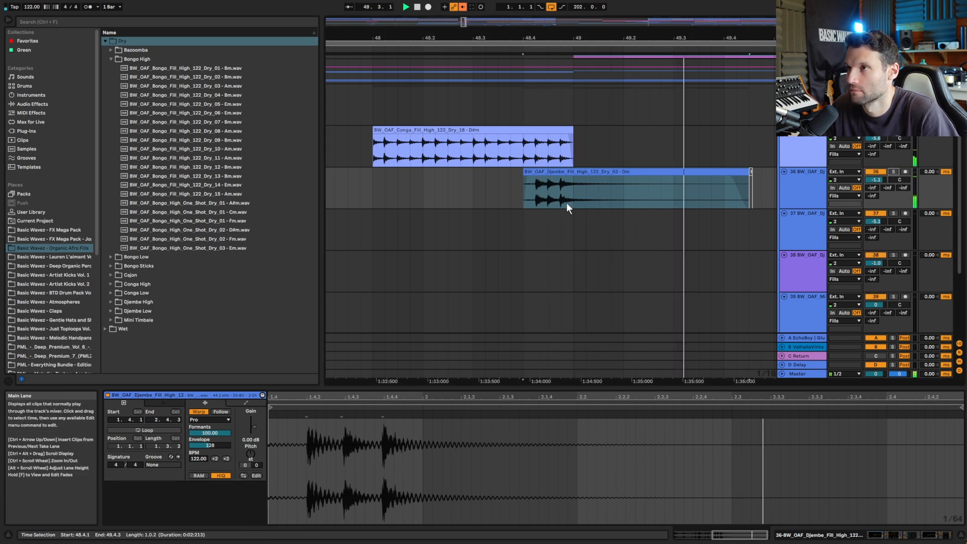
key(space)
Reset the djembe fill clip's pitch and raise it again in semitone steps while playing it back.
click(549, 172)
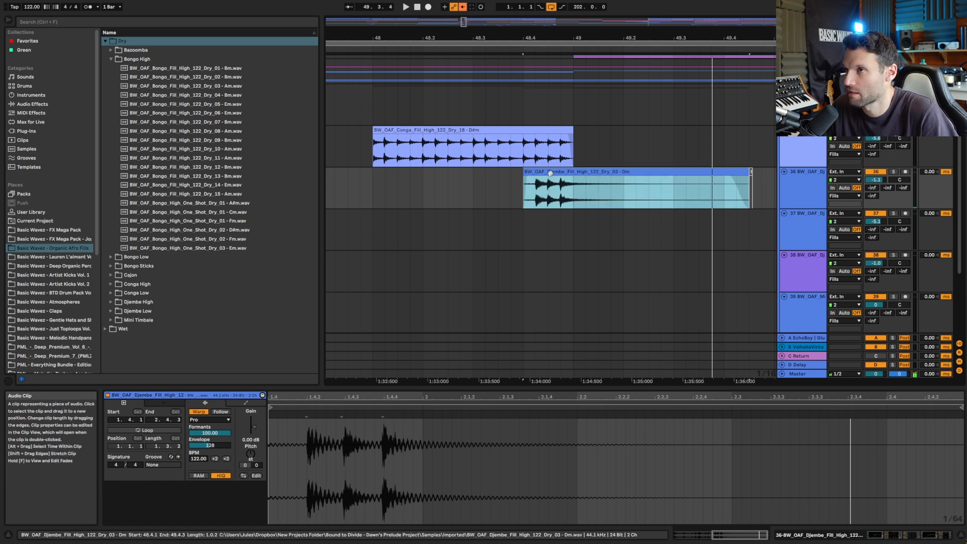
click(252, 456)
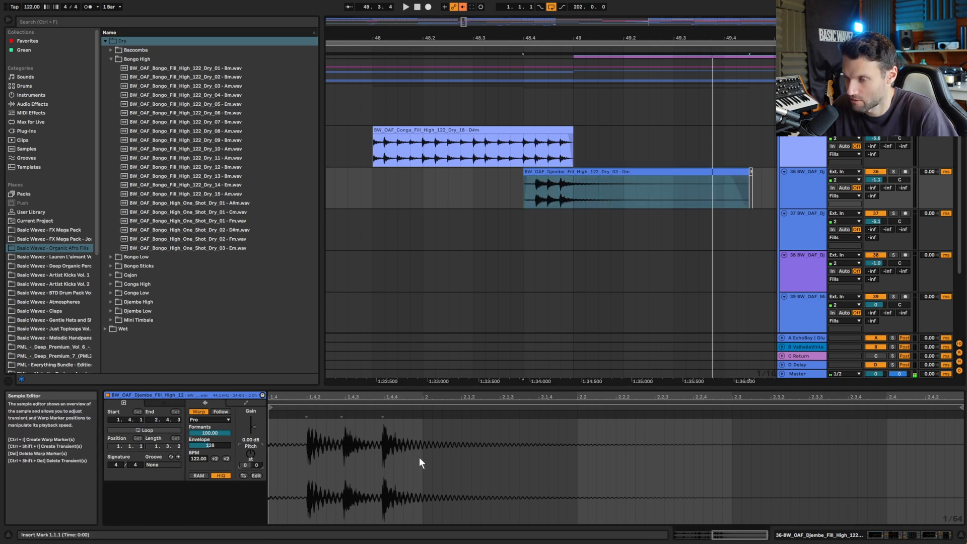
key(space)
key(Up)
key(Up)
key(Up)
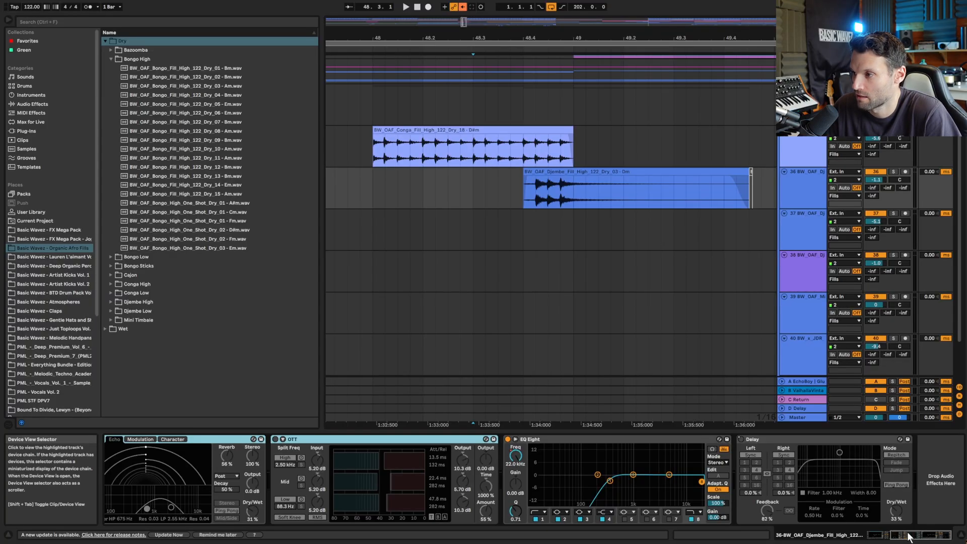
Turn the Echo and OTT back on in the djembe track's device chain.
drag(902, 534, 842, 536)
click(347, 440)
click(666, 441)
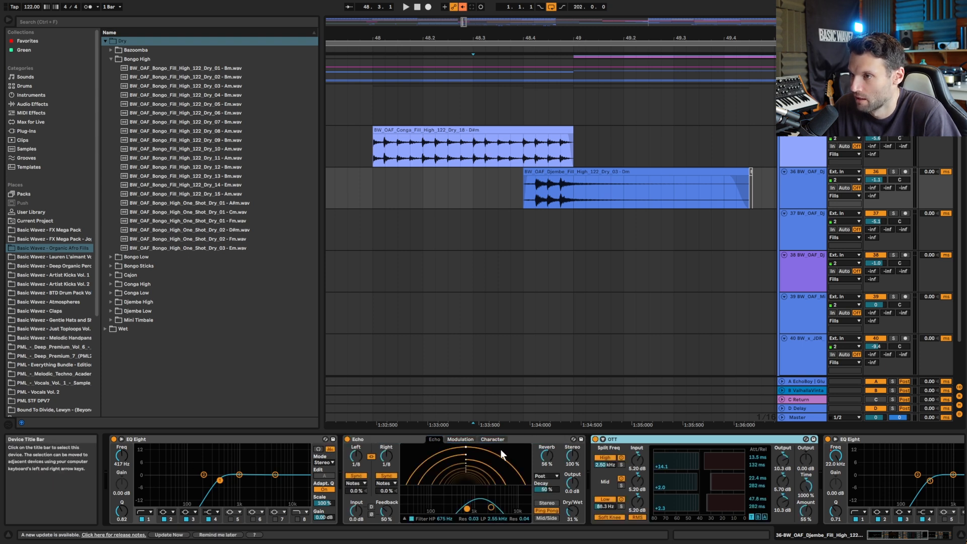
click(368, 439)
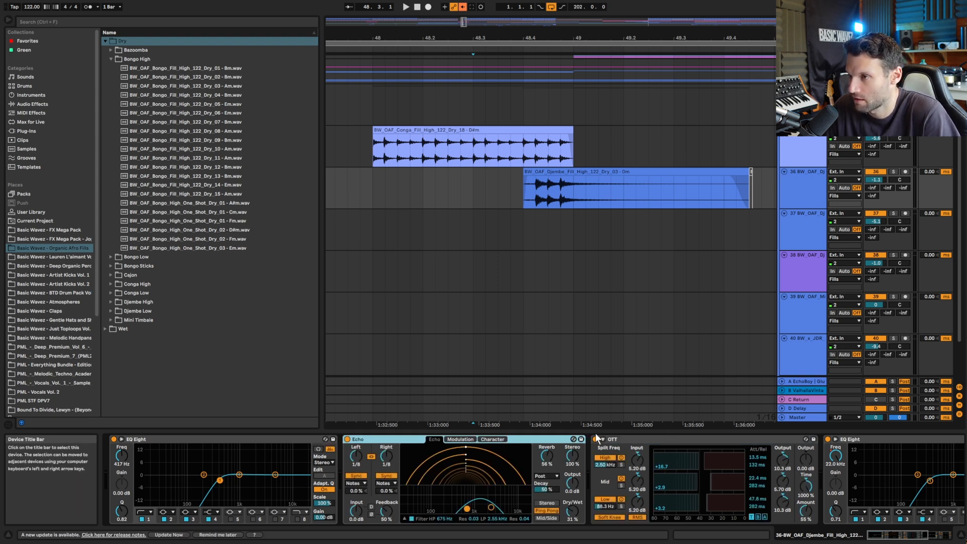
Solo the djembe track, bypass its Echo and play the fill while switching OTT off and on again.
click(892, 173)
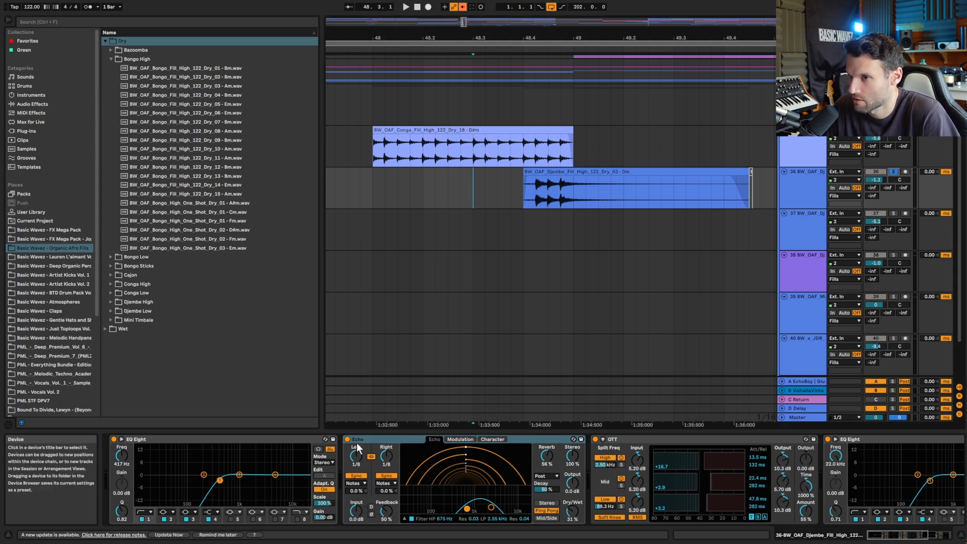
click(347, 439)
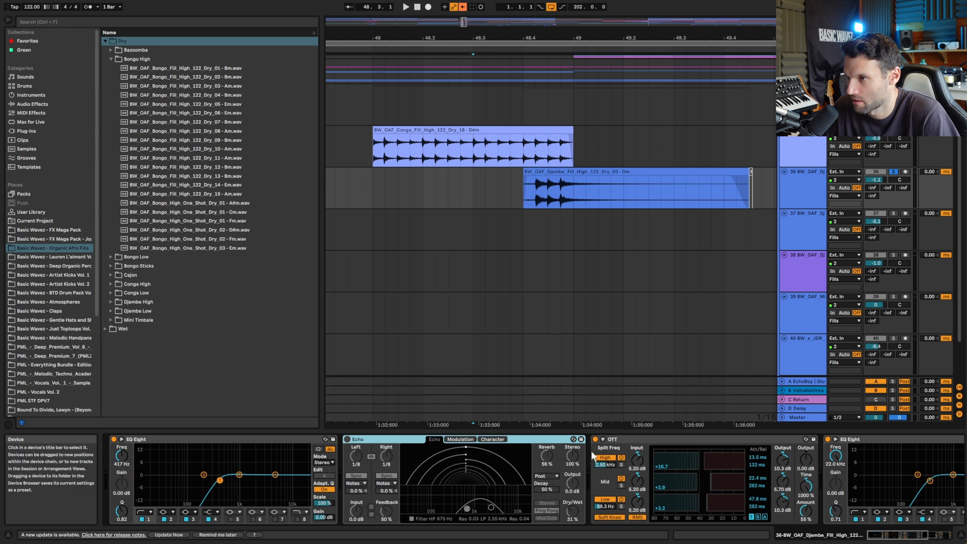
click(596, 439)
key(space)
click(596, 439)
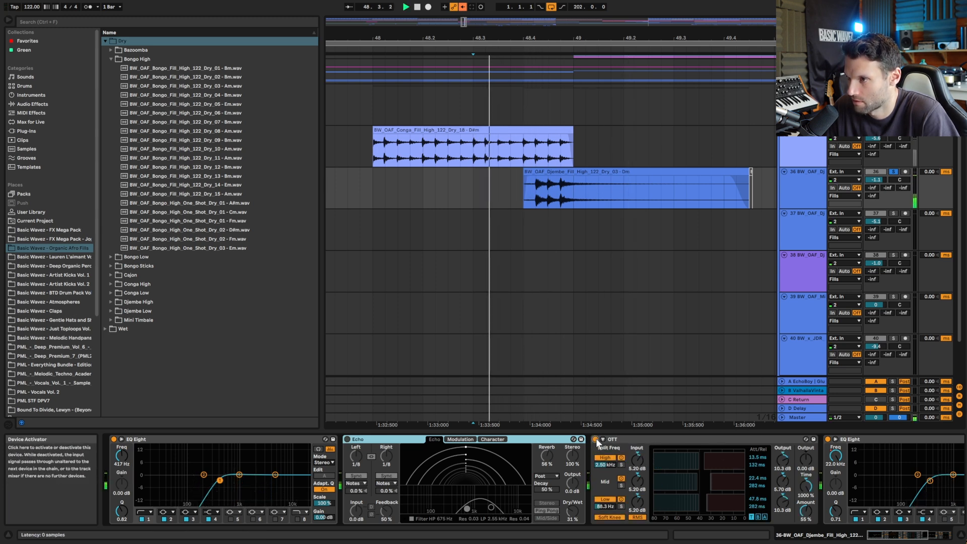
Replay the soloed djembe fill several times and raise the OTT Amount to 100%.
key(space)
key(space)
key(space)
key(space)
key(space)
double_click(807, 514)
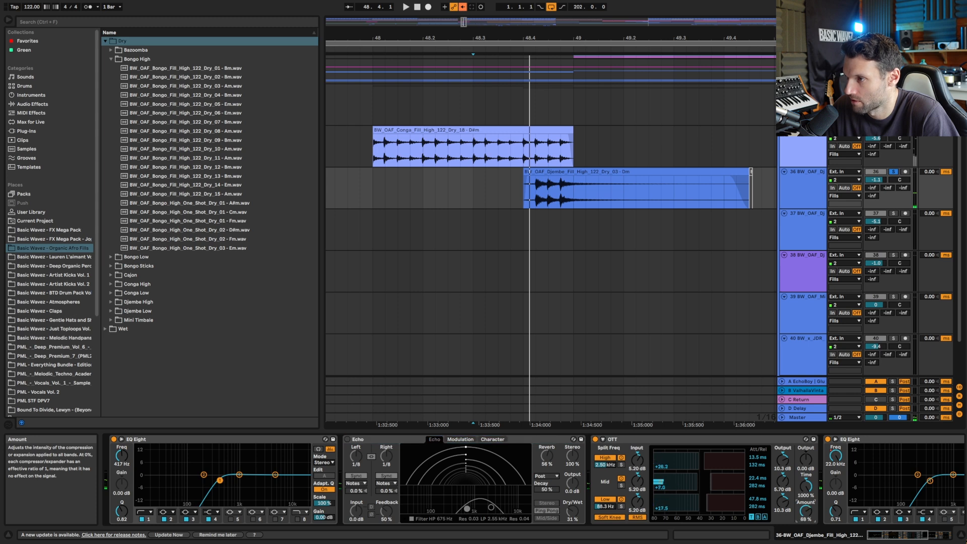
Compare the djembe fill with OTT off and on, and bring the OTT Amount down to 55%.
click(595, 438)
key(space)
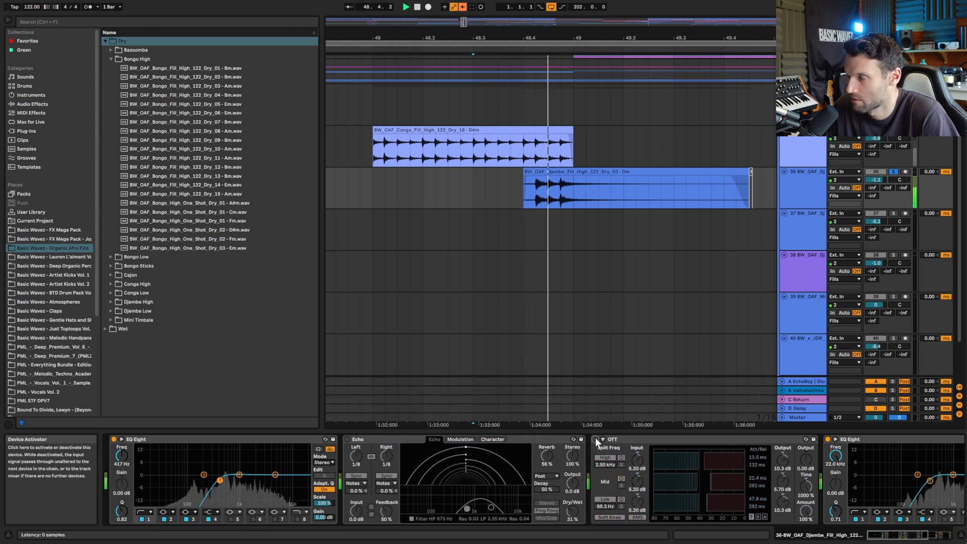
click(595, 438)
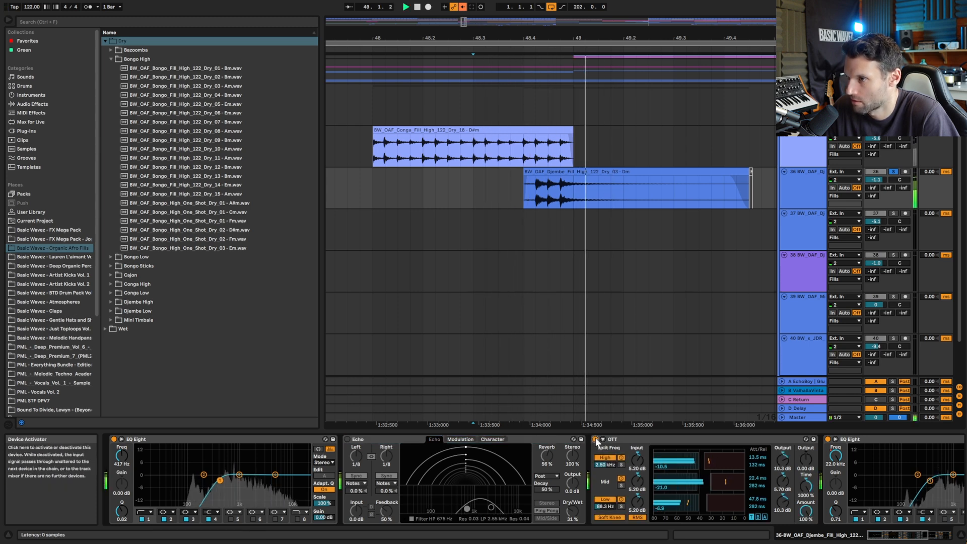
click(595, 438)
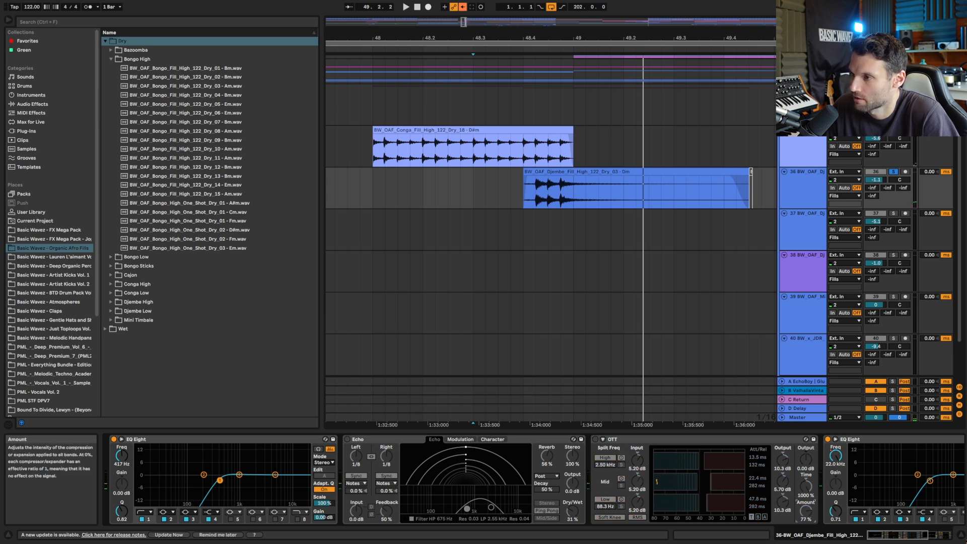
click(596, 436)
key(space)
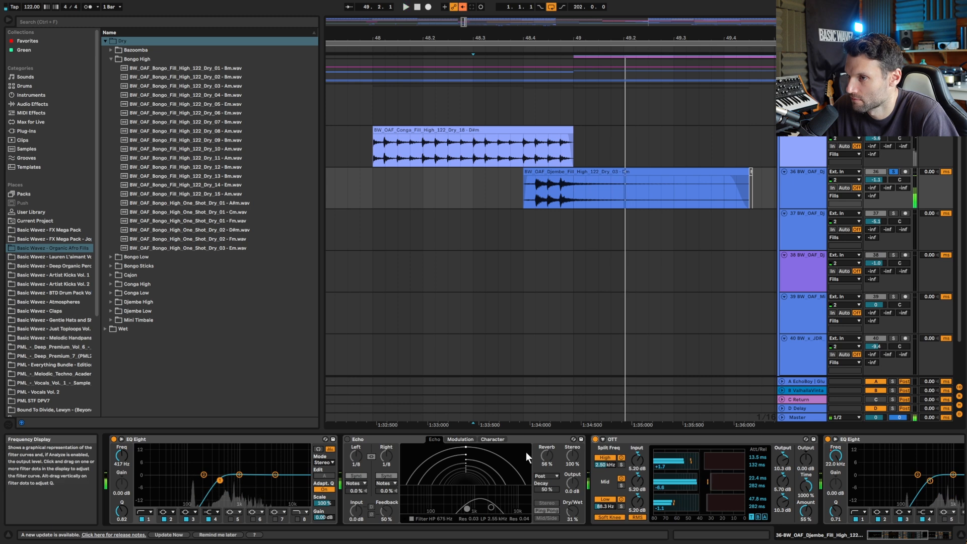
Turn the djembe track's Echo back on and re-enable the overridden automation so the Delay is active.
click(344, 437)
click(346, 438)
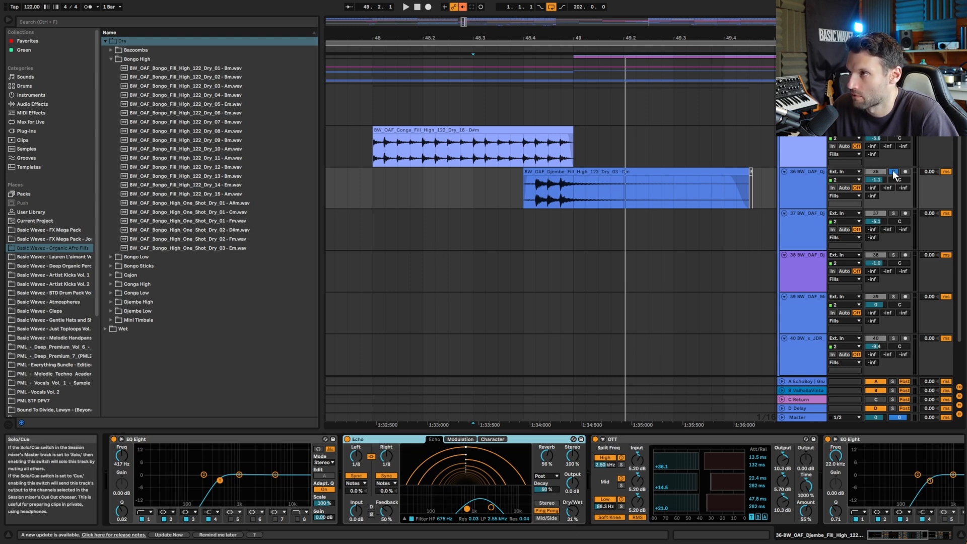
click(510, 196)
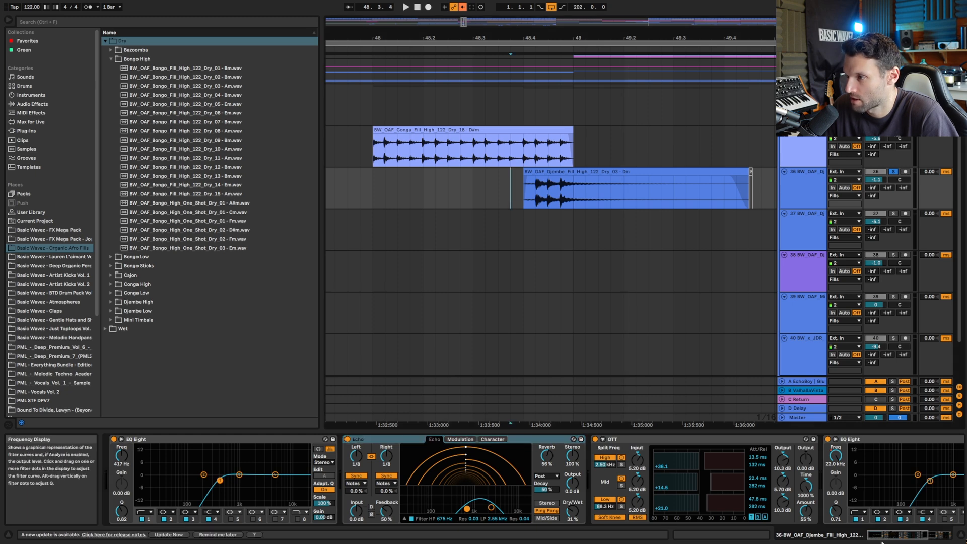
click(945, 530)
click(740, 439)
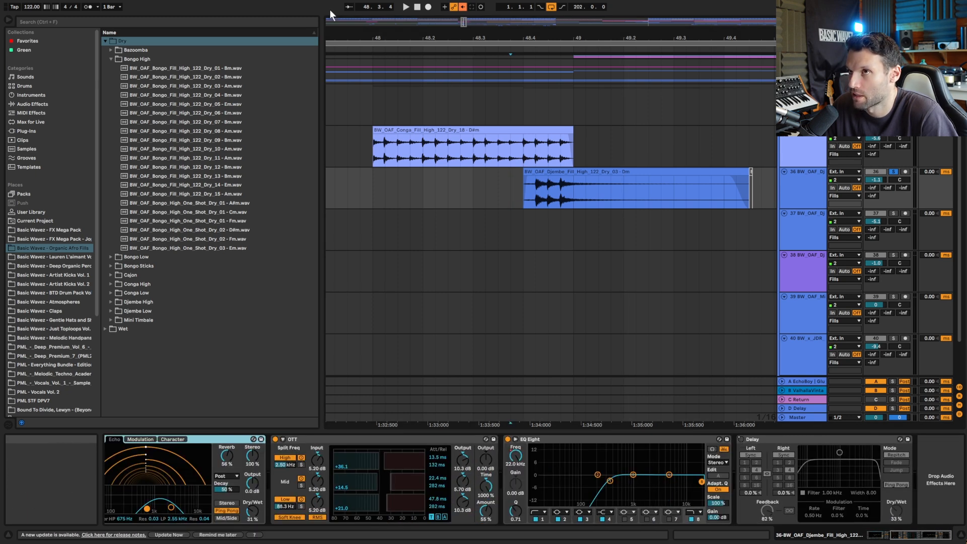
click(464, 9)
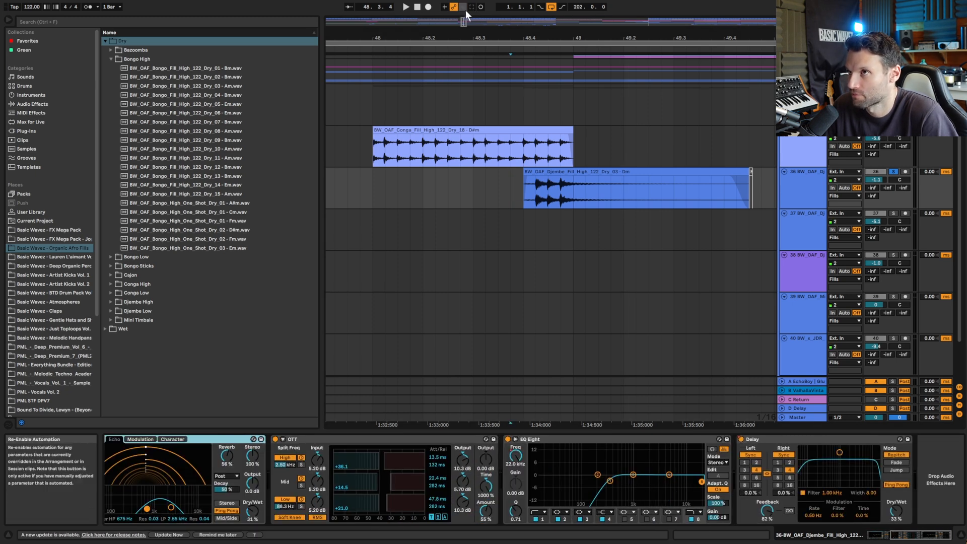
Play the soloed djembe fill with its full effect chain from 48.4.1.
click(524, 187)
key(space)
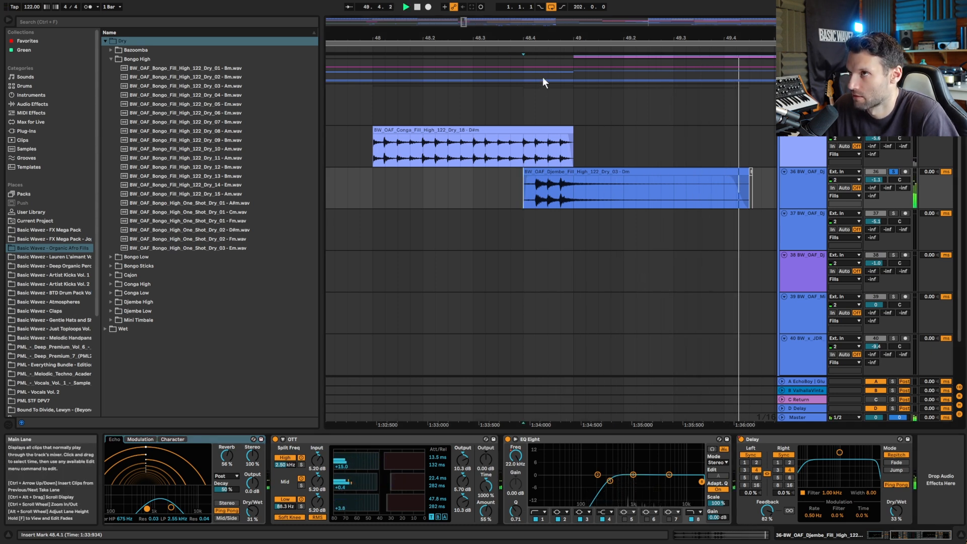
drag(467, 23, 467, 9)
key(space)
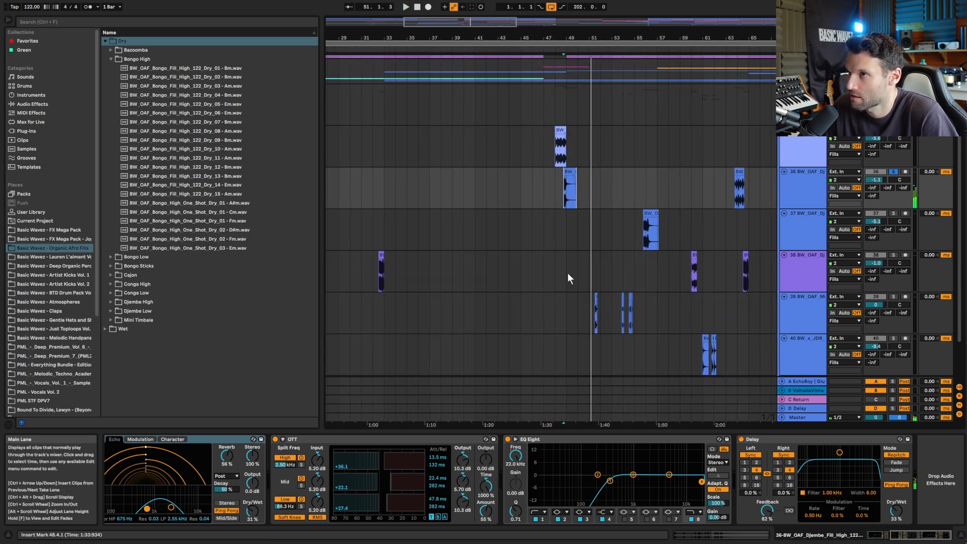
Turn off the djembe track's solo and play the fill within the mix from just before its clip.
click(554, 178)
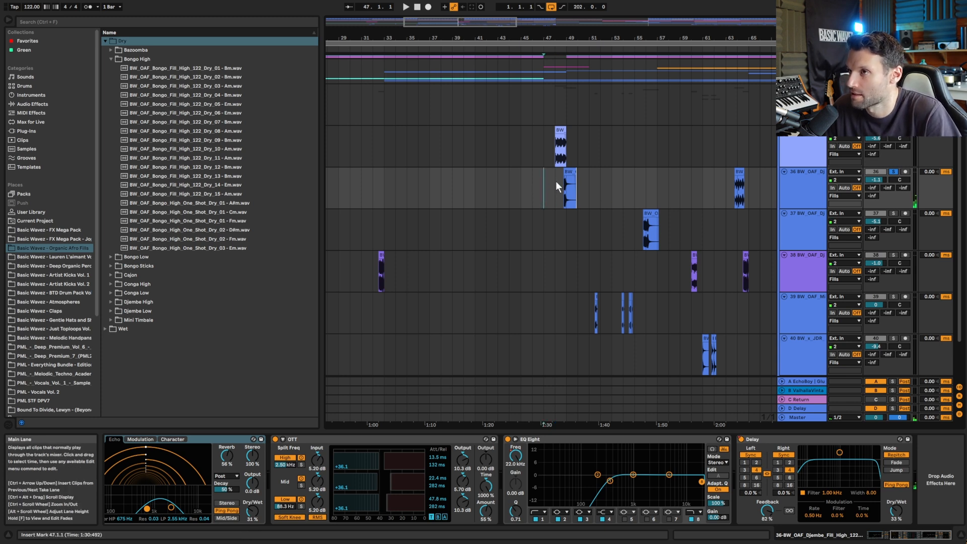
click(893, 171)
key(space)
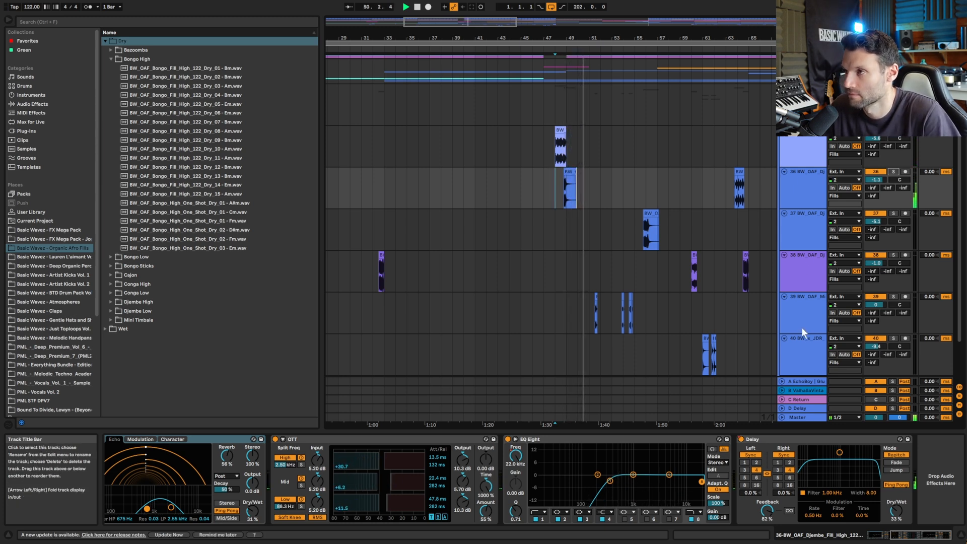
Select the Mini Timbale track and open its first fill clip, at bar 51, to view the whole sample.
click(803, 309)
drag(593, 38, 463, 89)
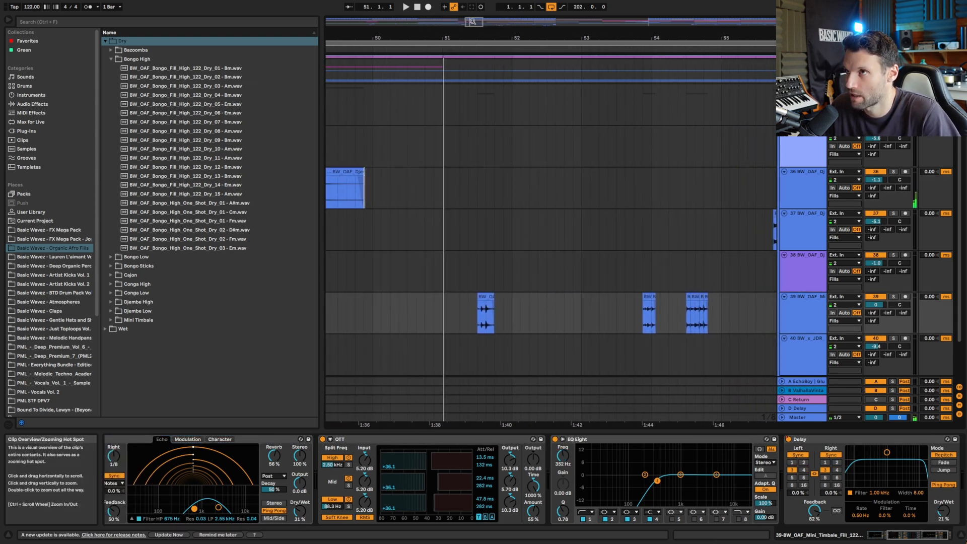
drag(507, 37, 455, 24)
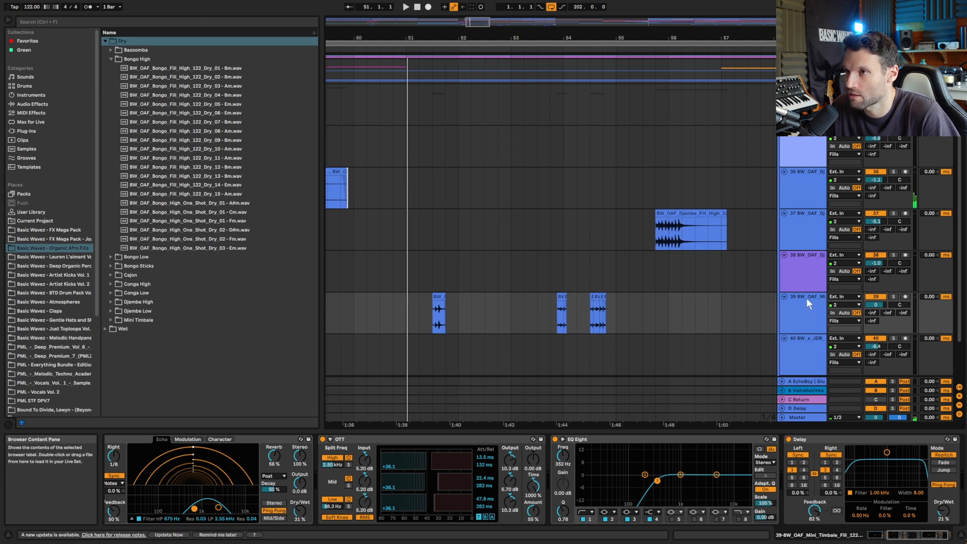
drag(475, 21, 500, 72)
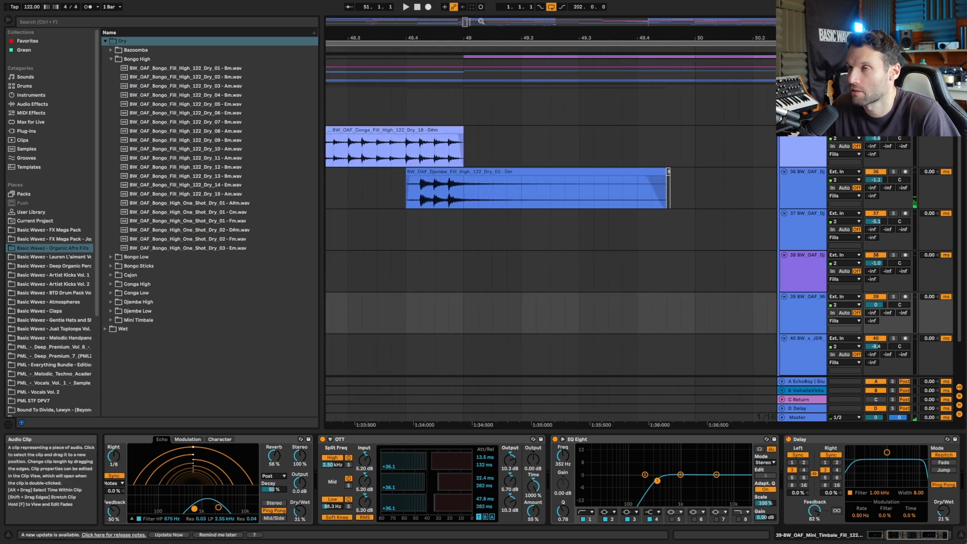
drag(465, 22, 475, 11)
double_click(420, 312)
drag(496, 398, 496, 382)
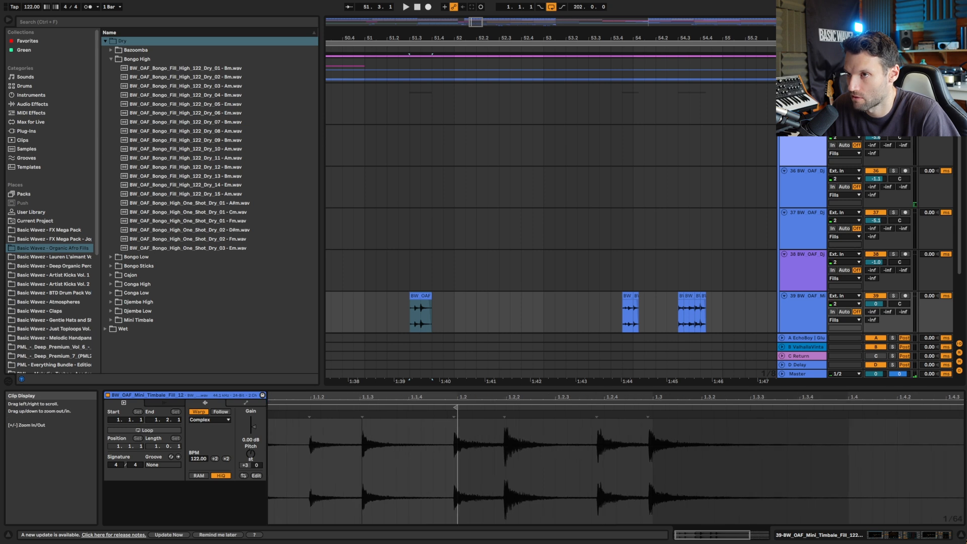
Show the Mini Timbale track's device chain from its first EQ Eight and play the first fill from bar 51.
click(365, 309)
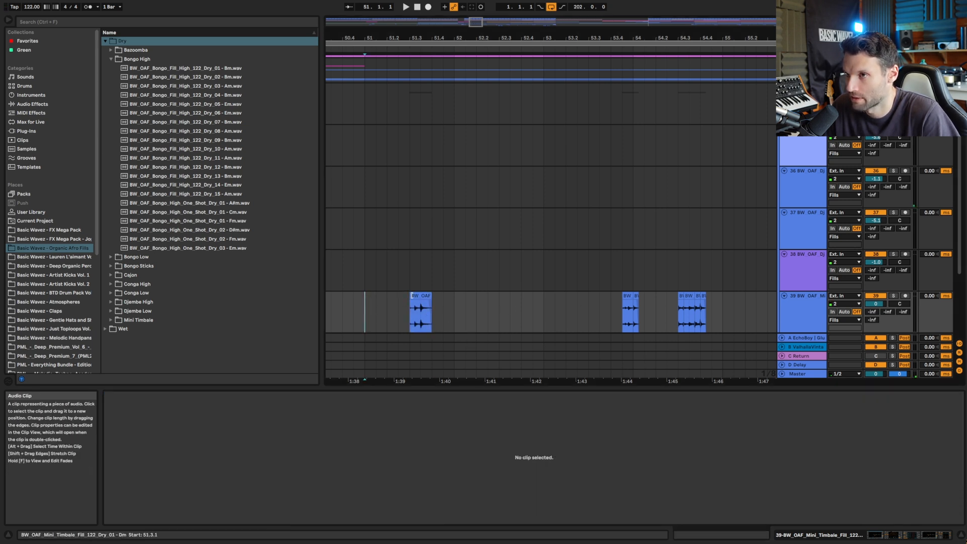
click(411, 296)
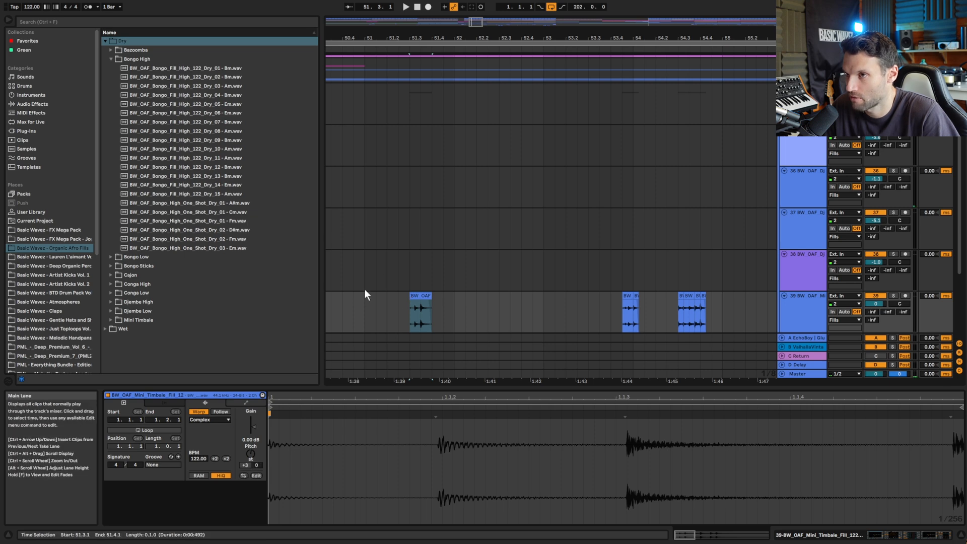
click(365, 308)
click(799, 310)
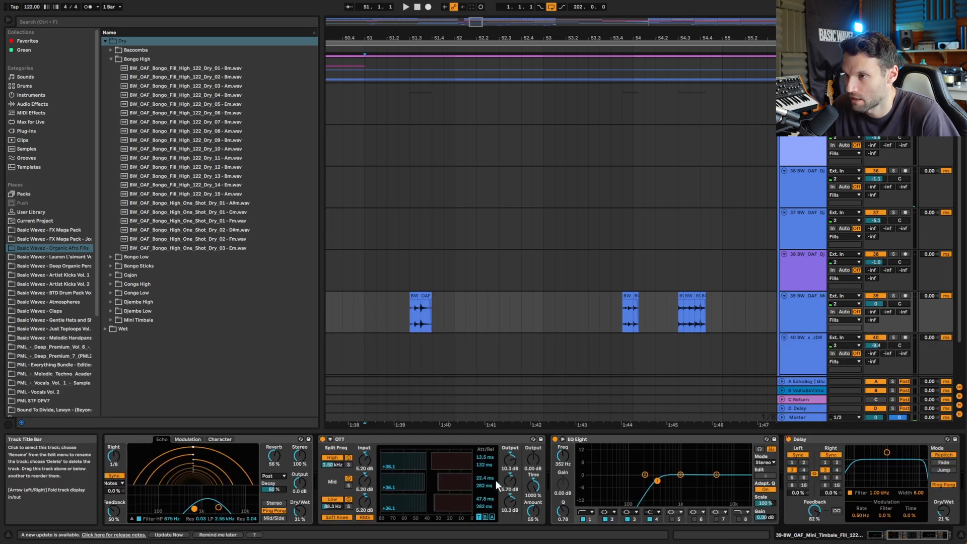
drag(910, 535, 890, 535)
key(space)
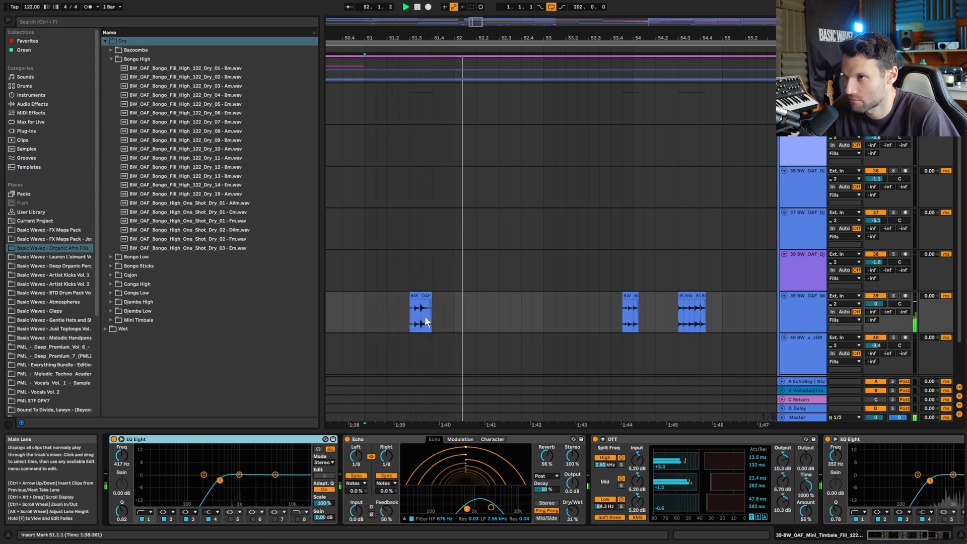
Play the first Mini Timbale clip with its pitch at 0 semitones, then set it back to +3.
click(423, 297)
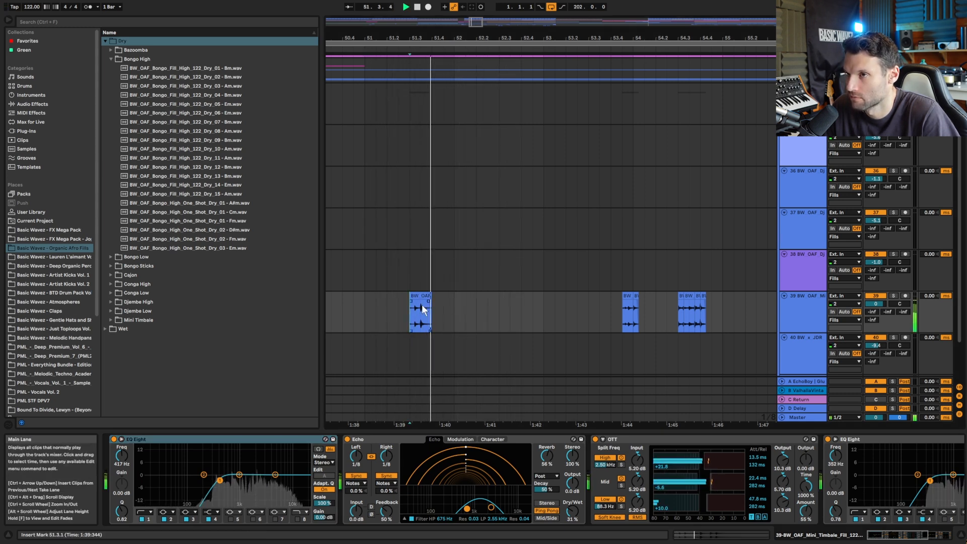
double_click(423, 298)
click(253, 458)
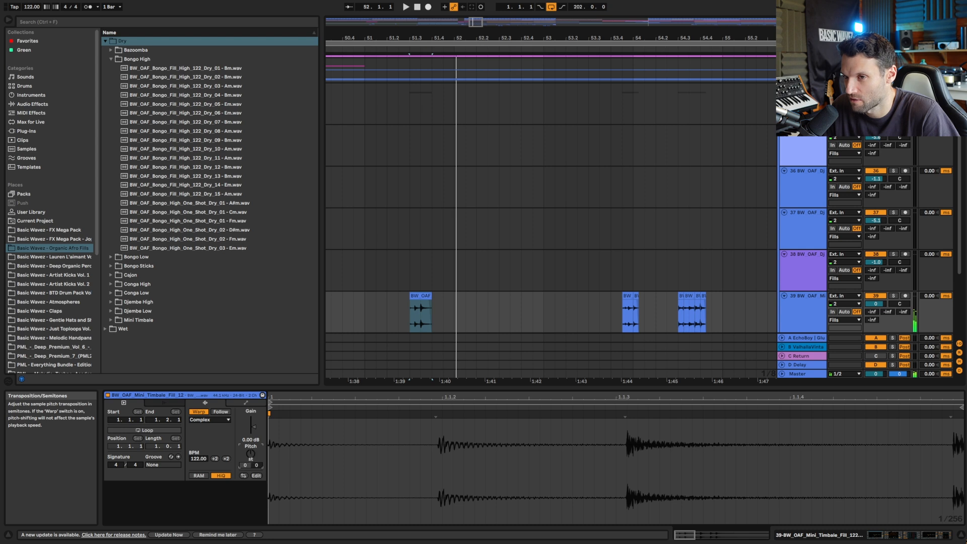
key(space)
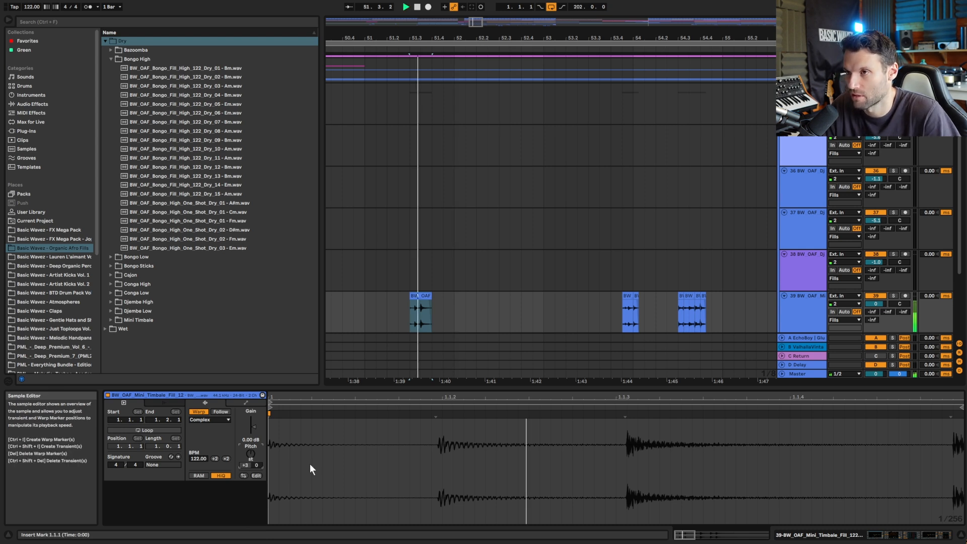
Open the Mini Timbale clips at 53.4.3 and 54.3.1 and examine which part of the sample each one uses.
click(627, 302)
key(space)
click(629, 296)
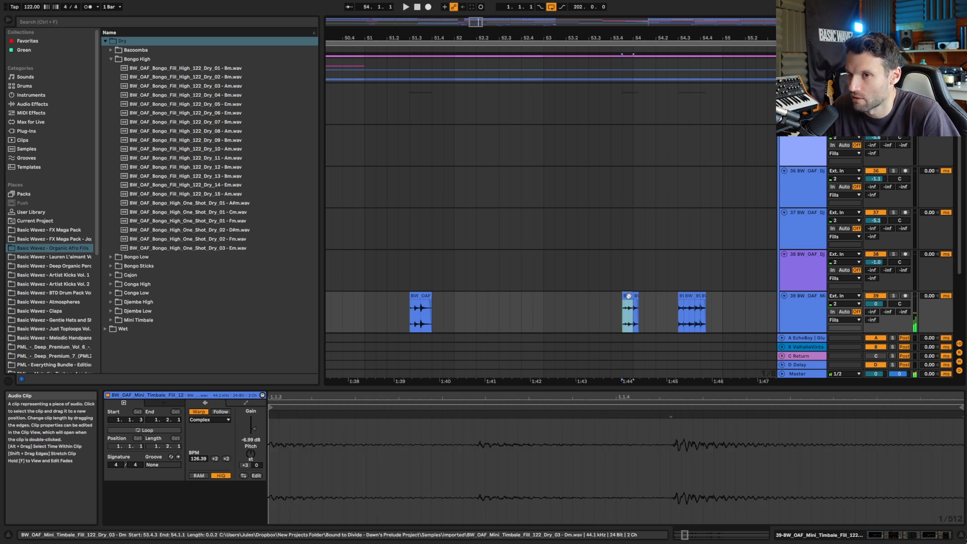
drag(659, 397, 646, 283)
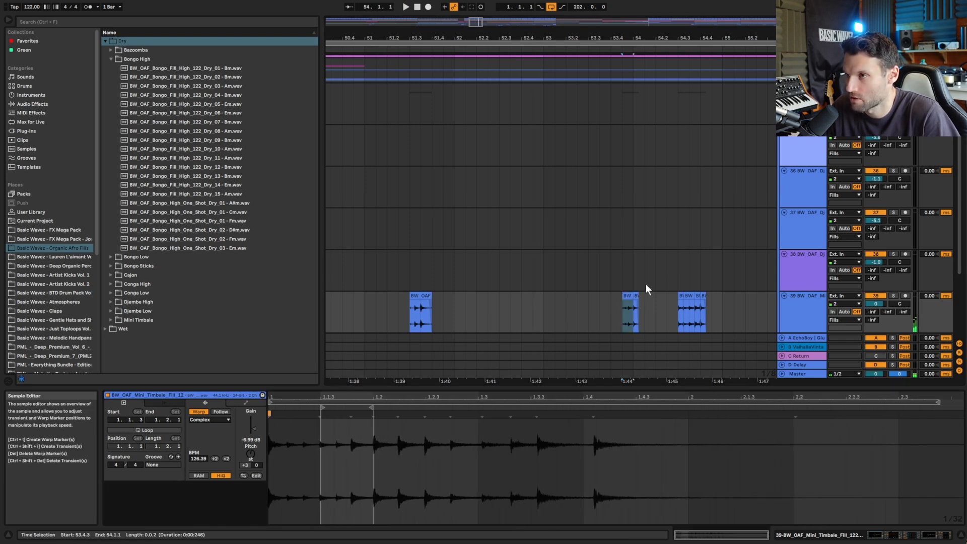
click(682, 296)
drag(592, 397, 450, 330)
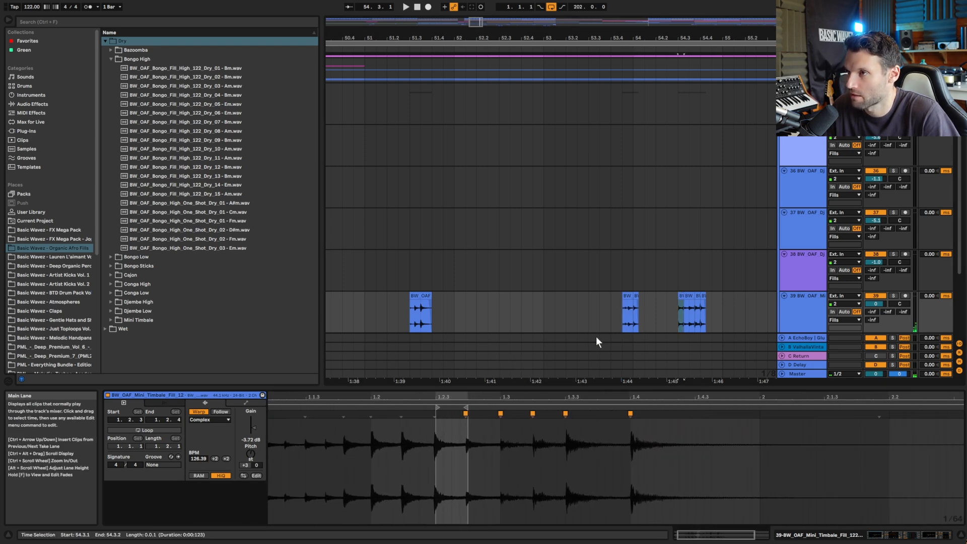
Play the two chopped Mini Timbale fills from 53.4.1.
drag(477, 23, 480, 22)
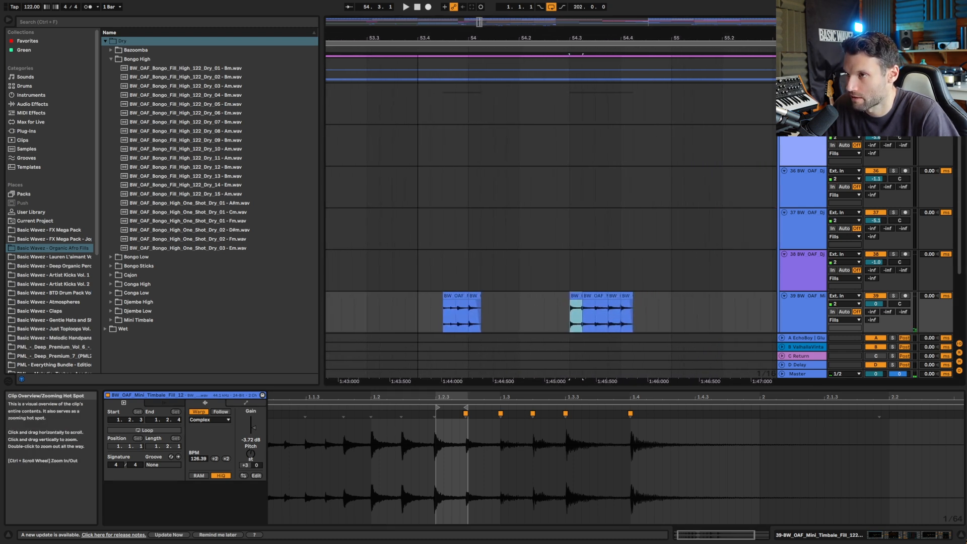
click(418, 308)
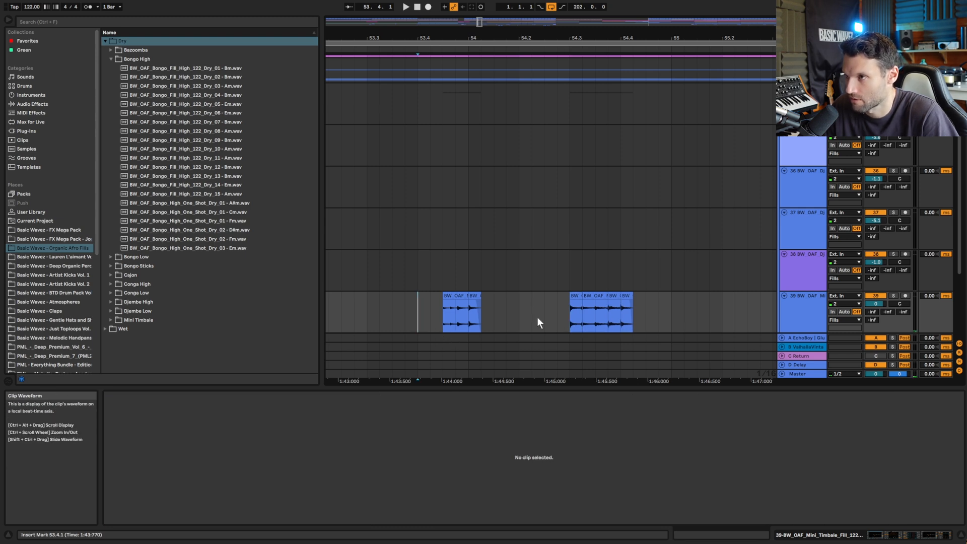
key(space)
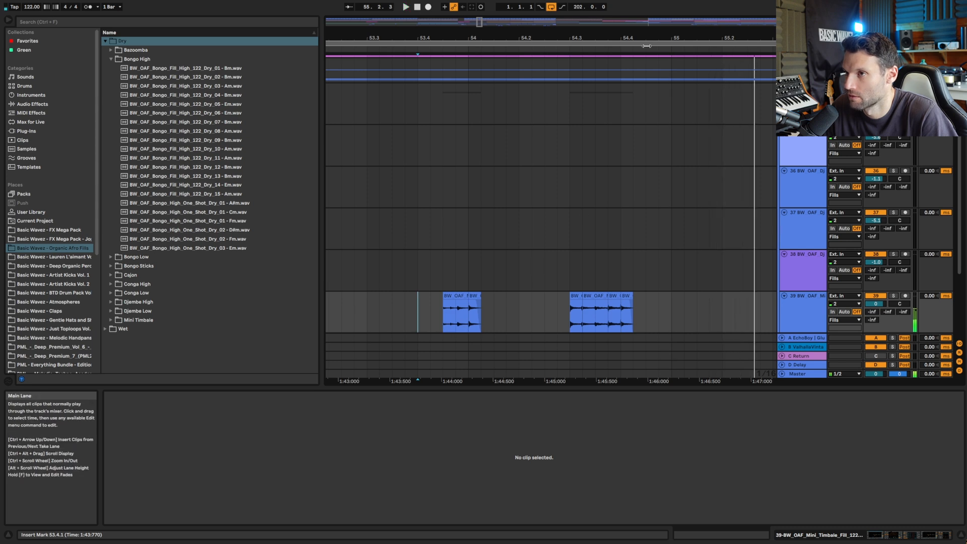
Open the first slice of the Mini Timbale fill at 53.4.3 and view its section within the full sample.
scroll(642, 96, up, 1)
drag(479, 23, 479, 32)
scroll(563, 272, down, 3)
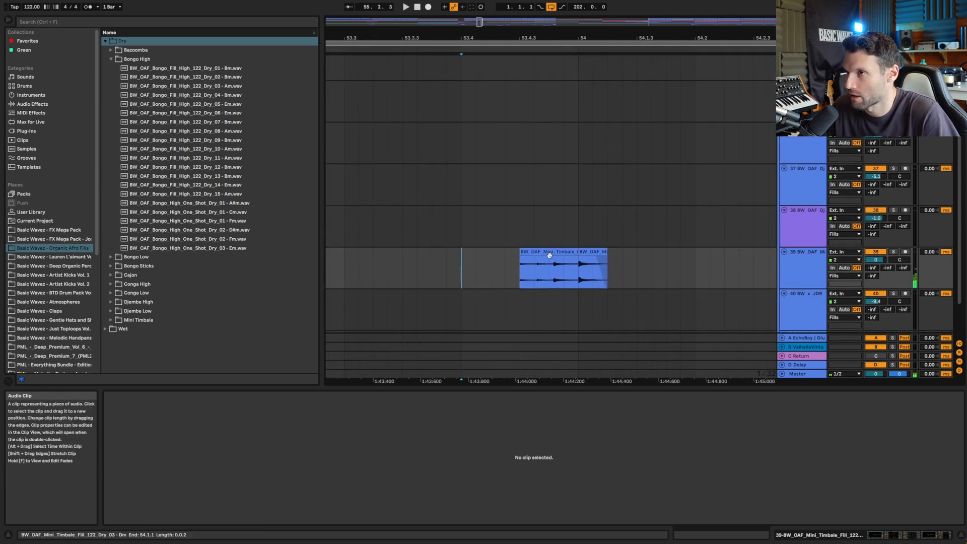
click(538, 255)
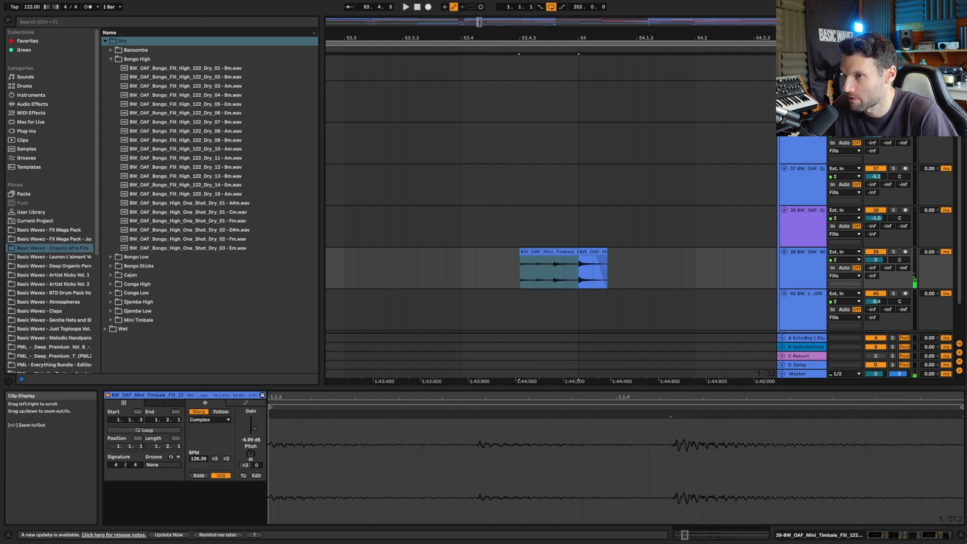
drag(428, 397, 403, 379)
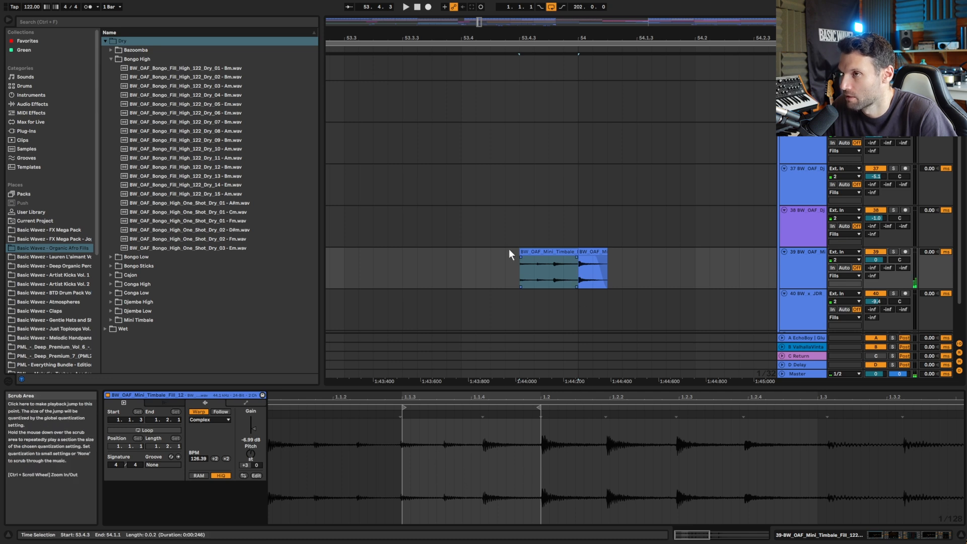
Examine the start and the individual hits inside the first Mini Timbale slice at 53.4.3.
click(534, 269)
drag(540, 269, 548, 272)
click(532, 273)
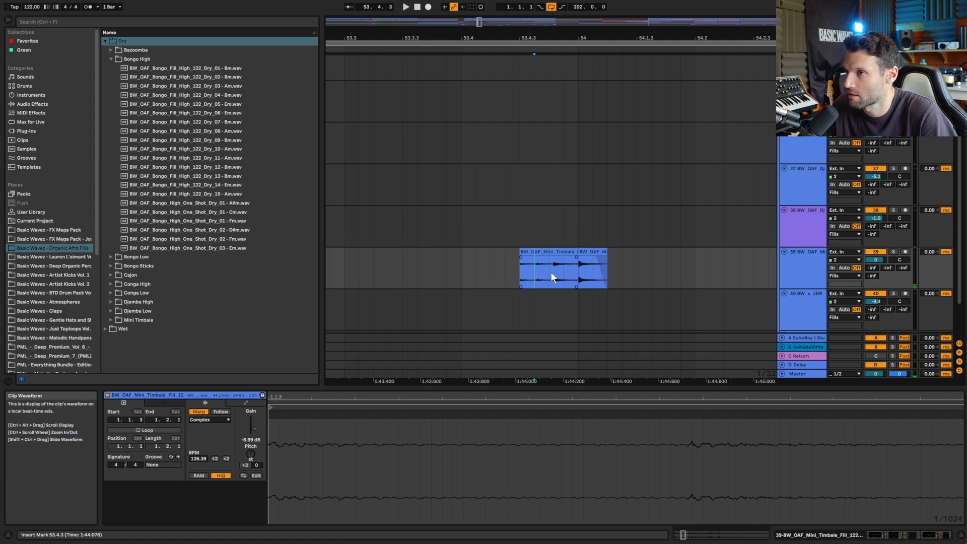
drag(551, 272, 565, 275)
click(505, 276)
click(524, 267)
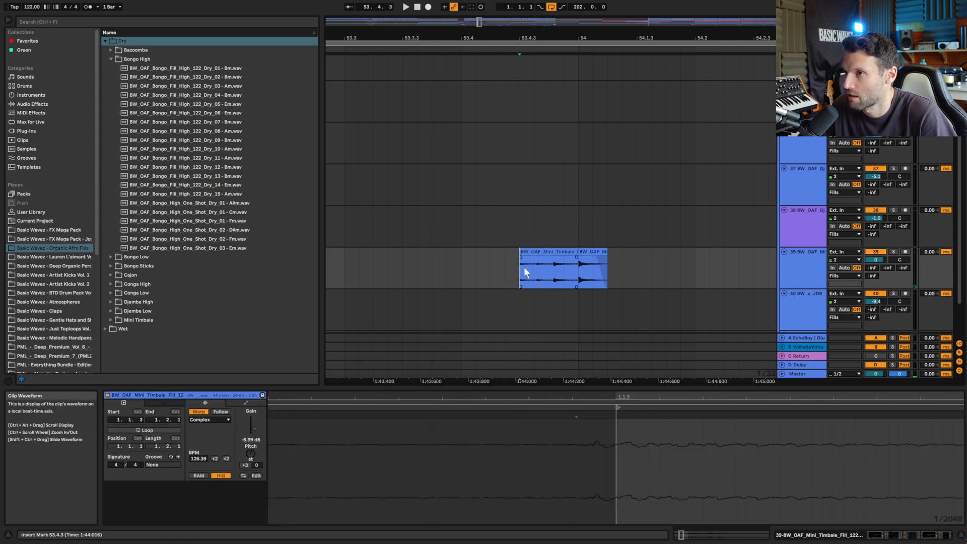
drag(479, 22, 519, 23)
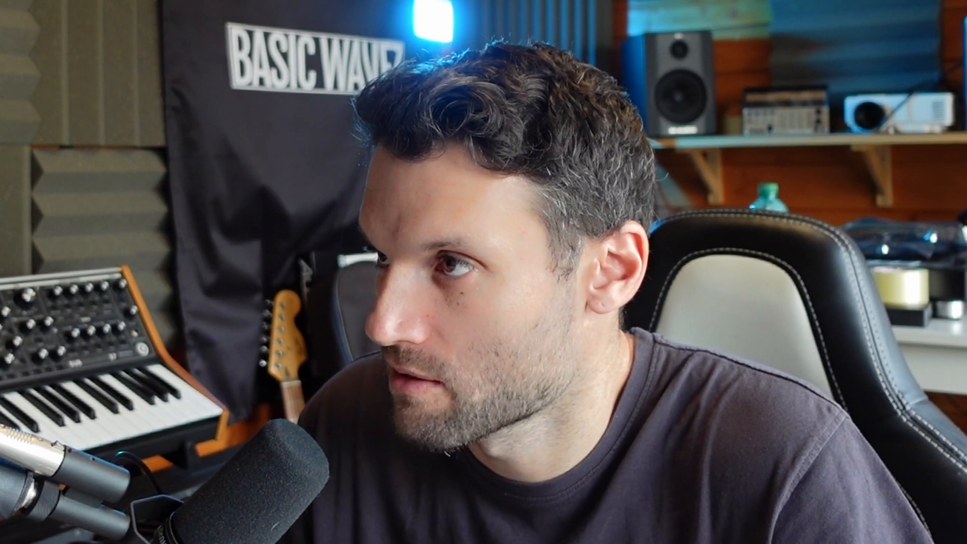